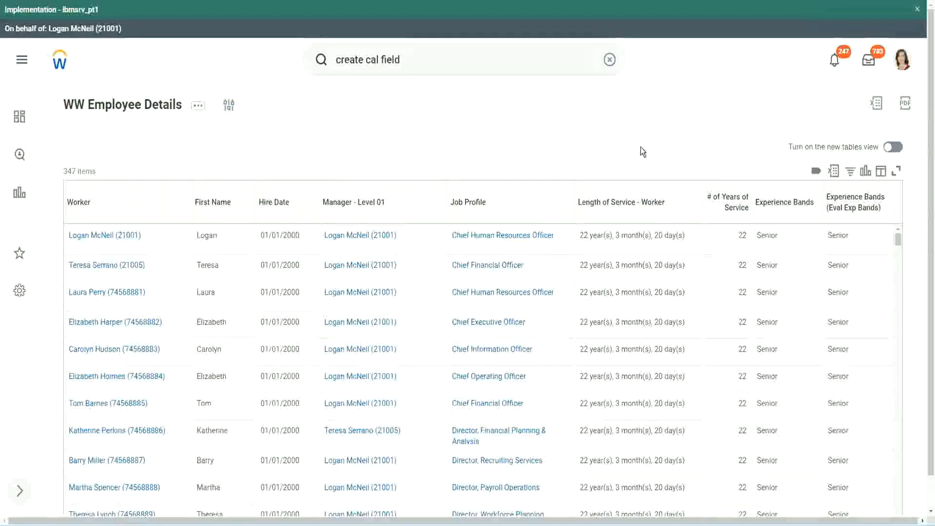
# Search for "create calc field" and open the Create Calculated Field task
pyautogui.click(810, 231)
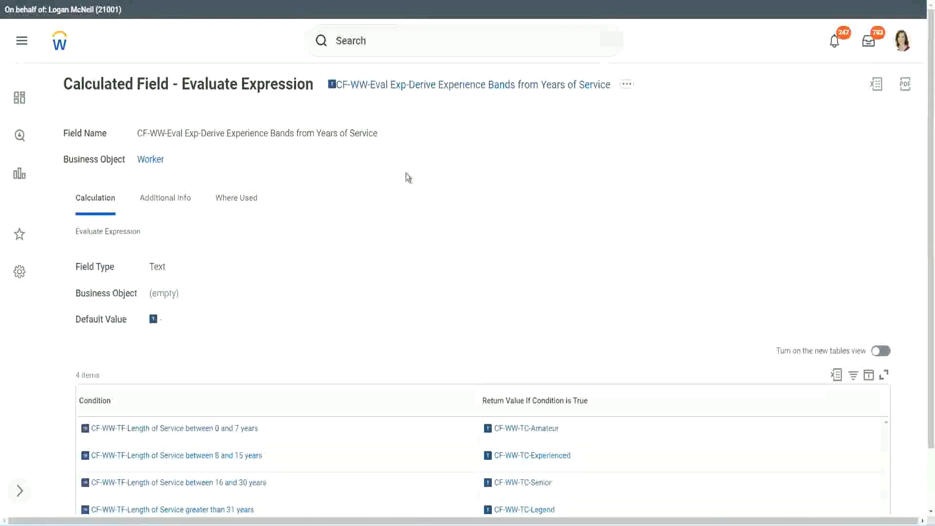
pyautogui.rightClick(404, 89)
pyautogui.click(428, 143)
pyautogui.click(372, 54)
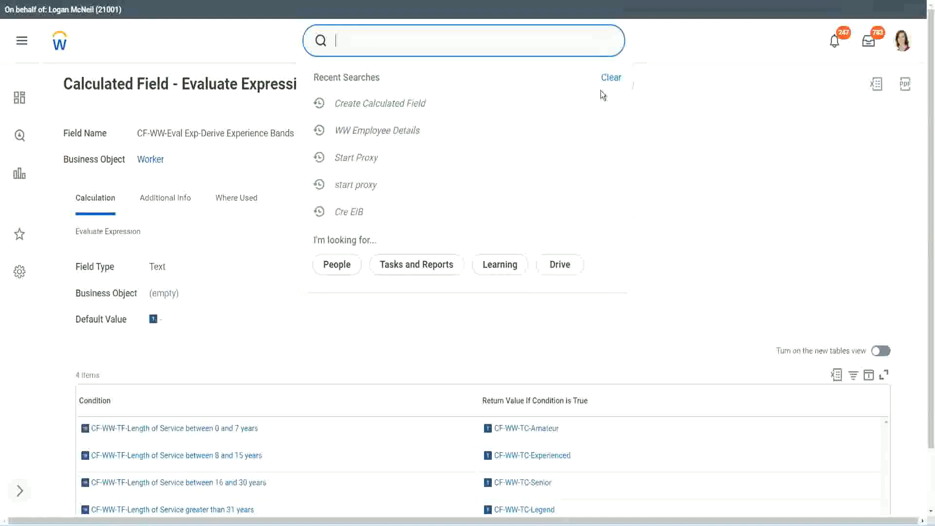
pyautogui.click(371, 36)
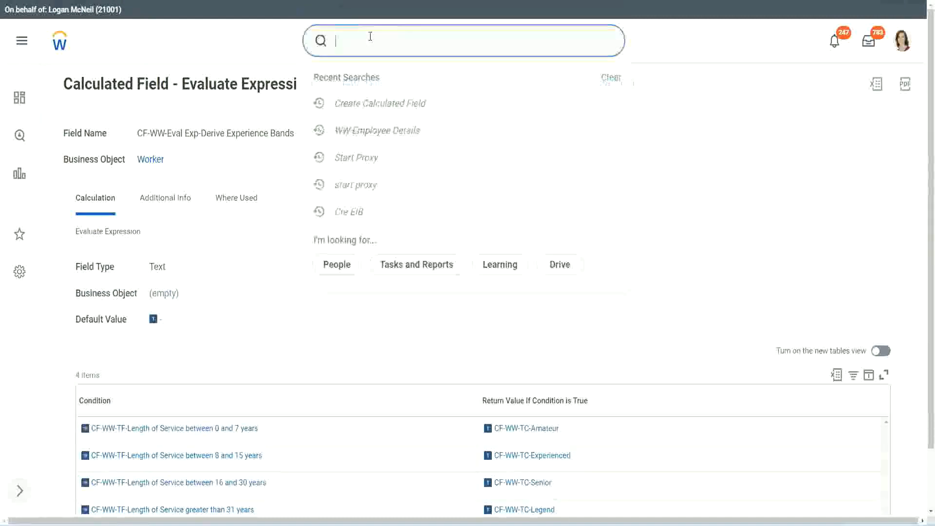
pyautogui.write('create calc')
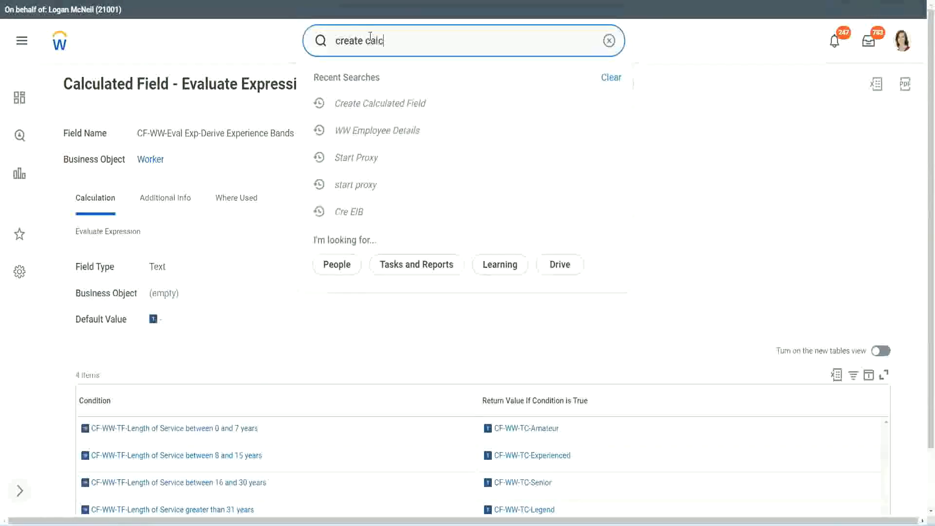
pyautogui.write(' field')
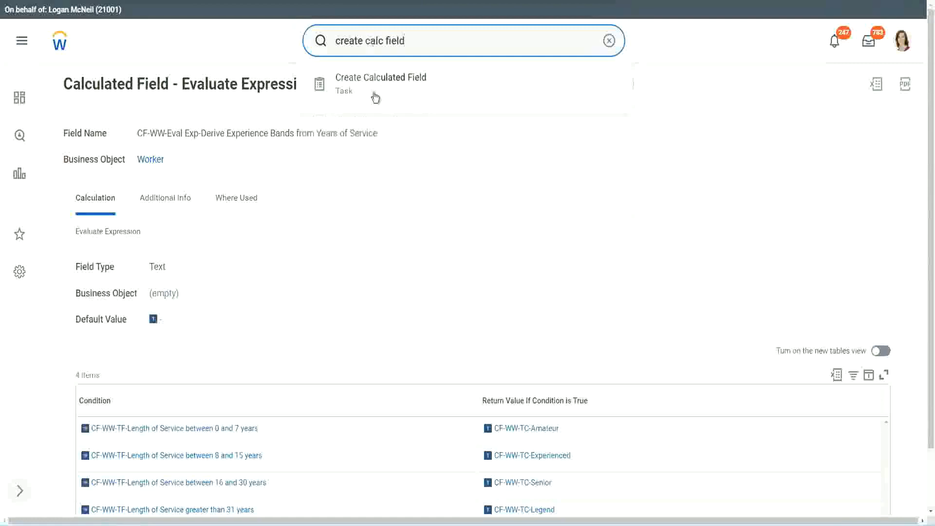
pyautogui.click(388, 90)
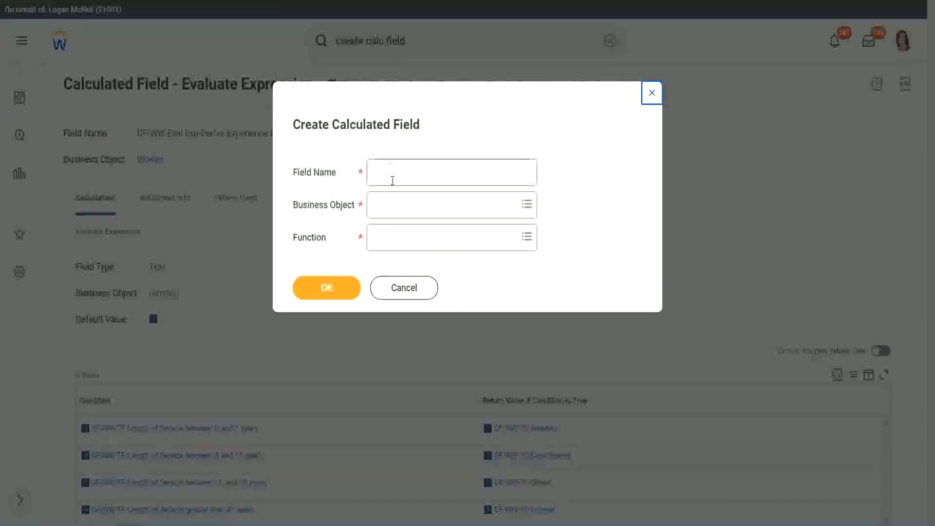
# Name the new calculated field "CF-WW-LRB-Identify Experience Bands from years of Service"
pyautogui.click(394, 174)
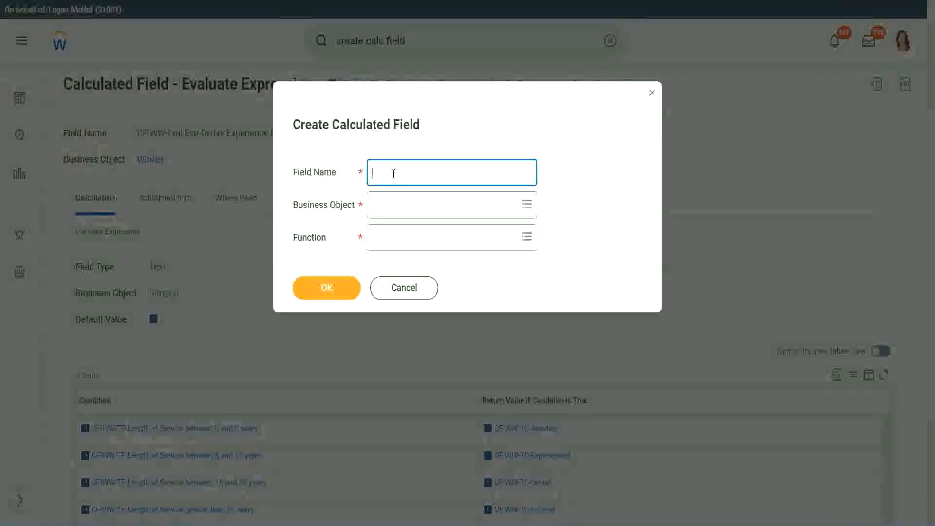
pyautogui.write('CF')
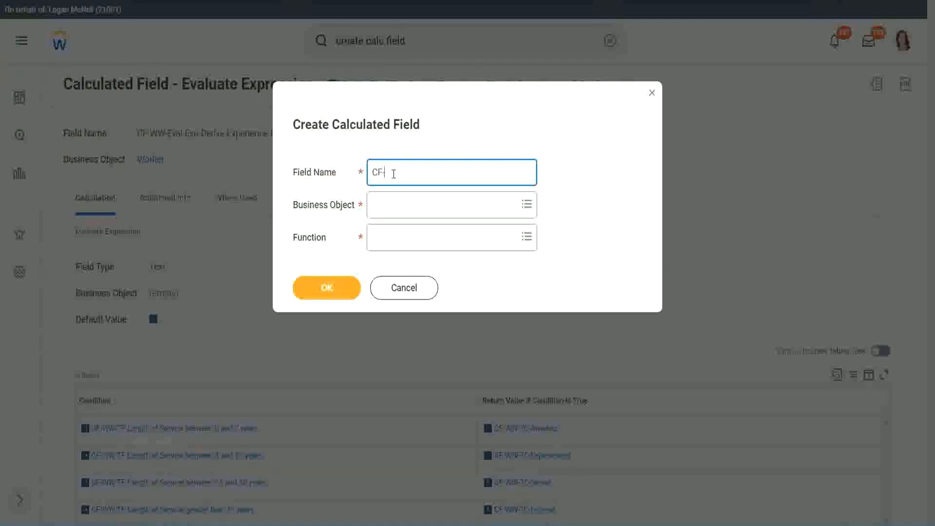
pyautogui.write('-WW-LRB-Identify Ex')
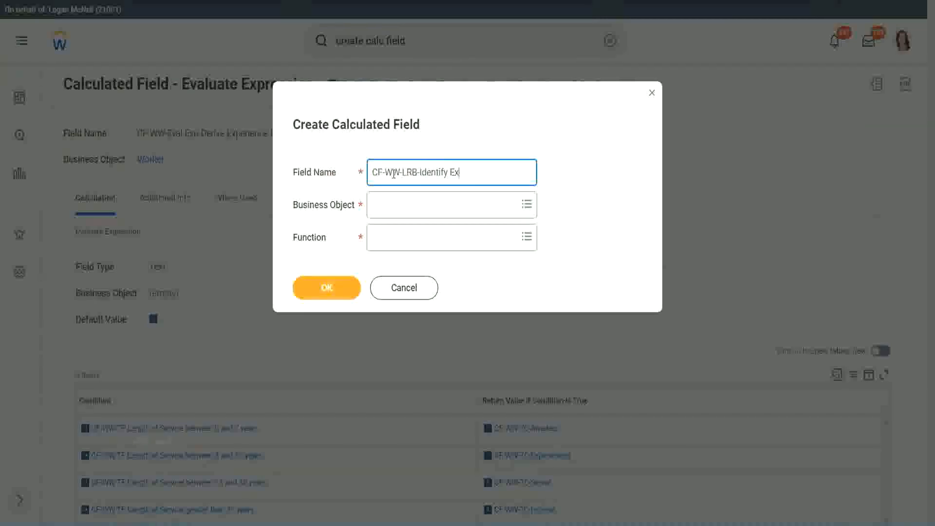
pyautogui.write('perience Bands from years of Service')
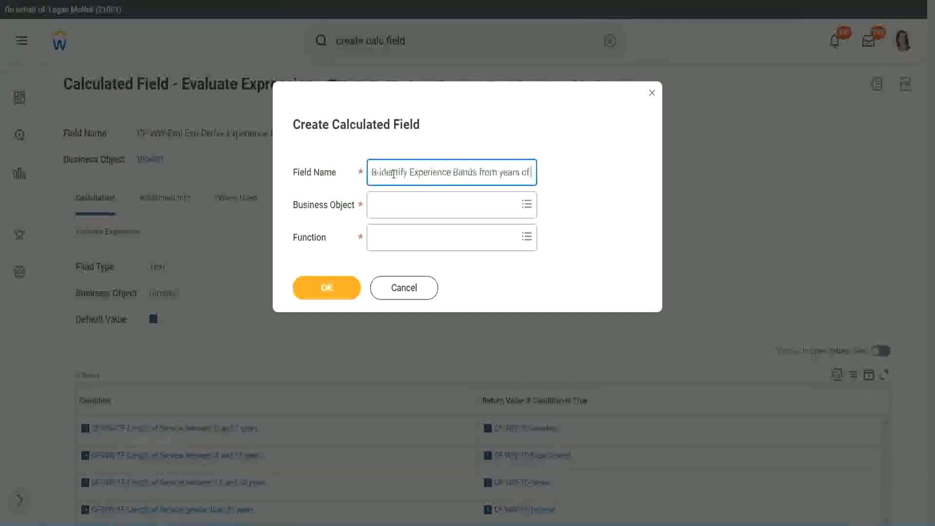
pyautogui.press('Tab')
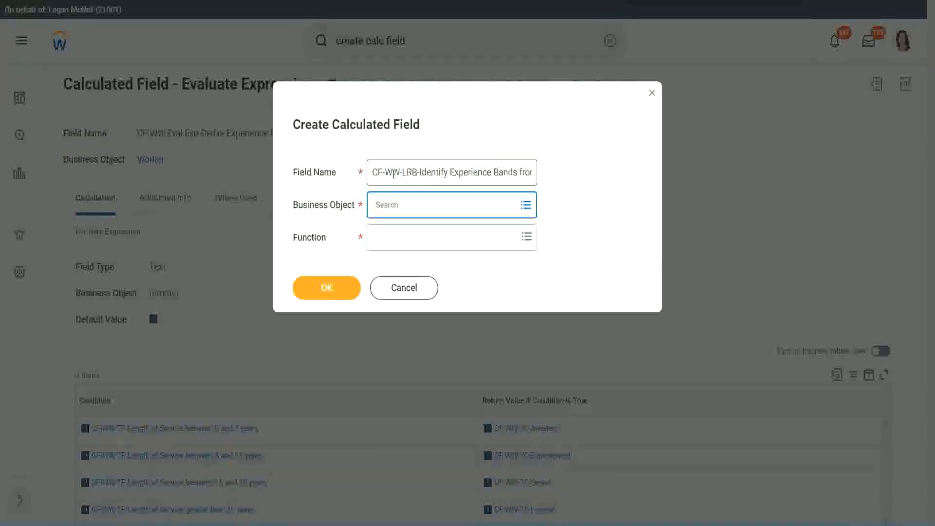
# Set the business object to Worker and the function to Lookup Range Band, and continue to the calculation definition
pyautogui.write('worker')
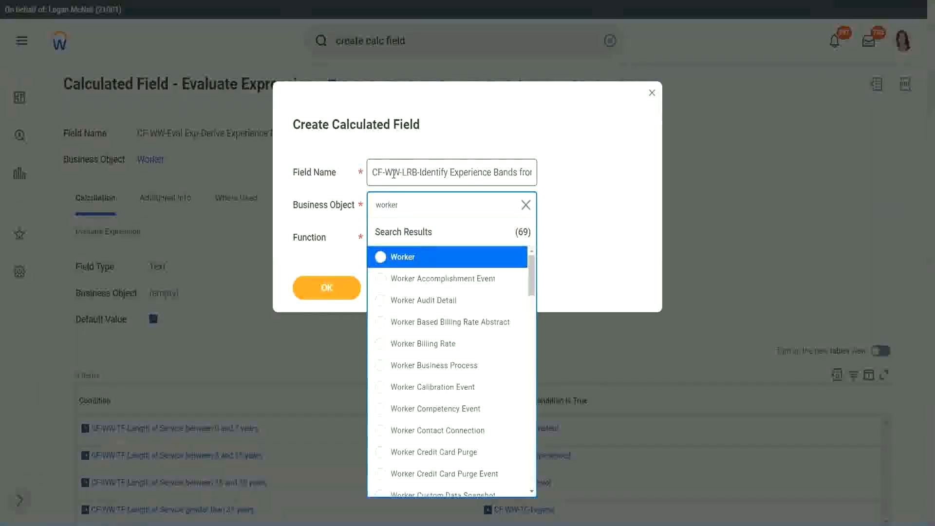
pyautogui.press('Return')
pyautogui.press('Tab')
pyautogui.write('lrb')
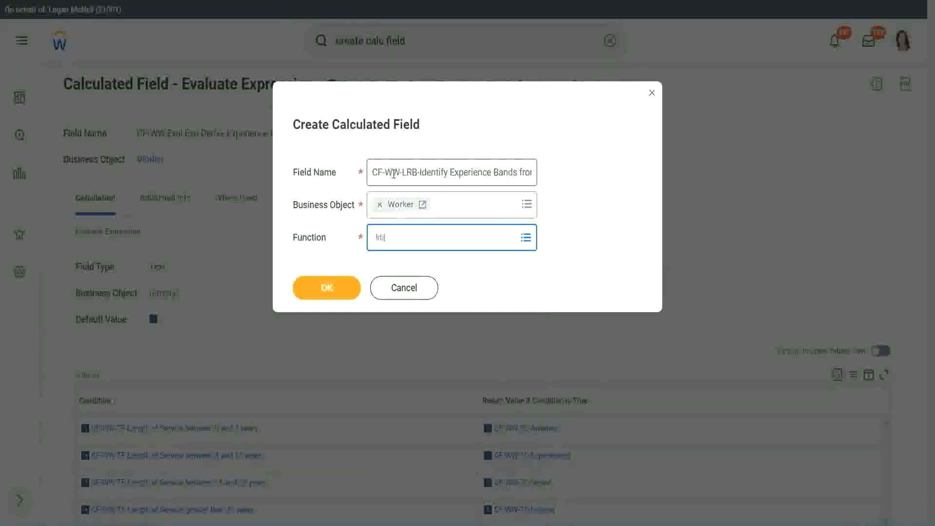
pyautogui.press('Return')
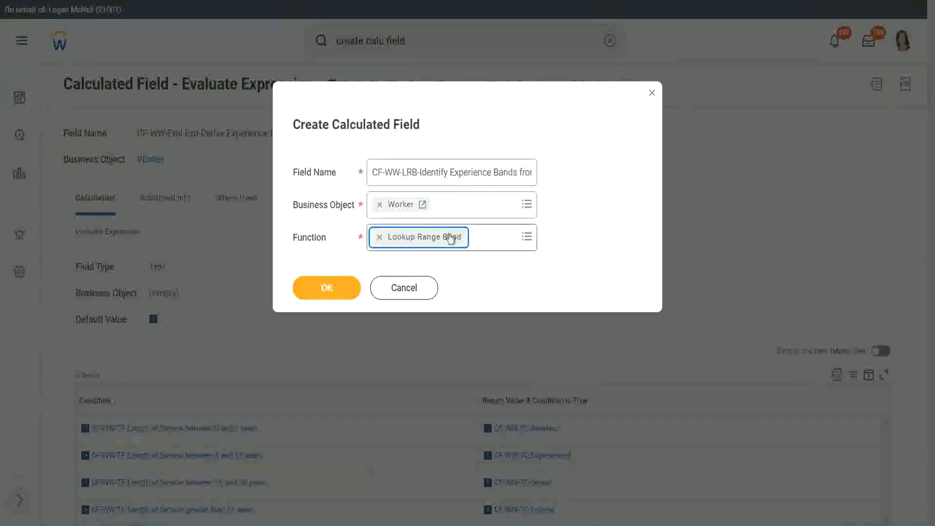
pyautogui.click(335, 291)
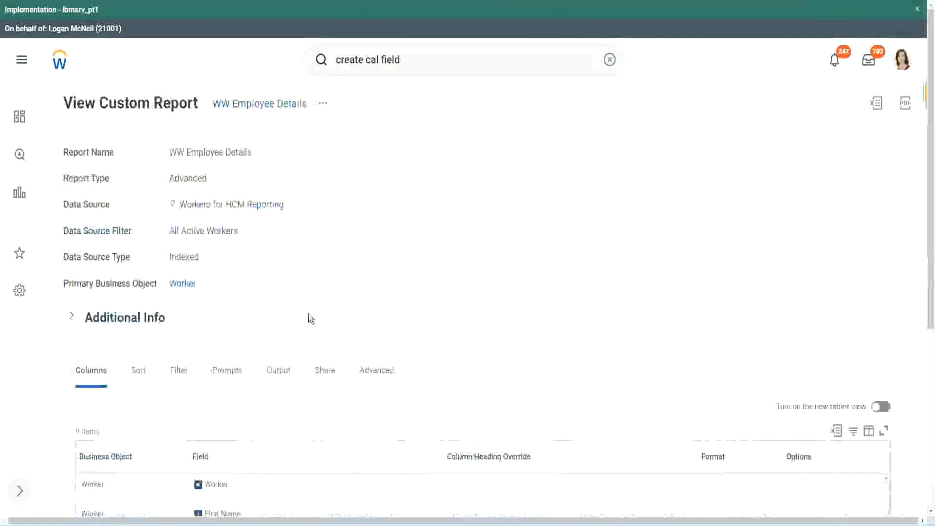
# Copy "CF-WW-Convert Text To Number-Number of Years from Length of Service" from the WW Employee Details report's columns and use it as the source field
pyautogui.scroll(-5, 311, 331)
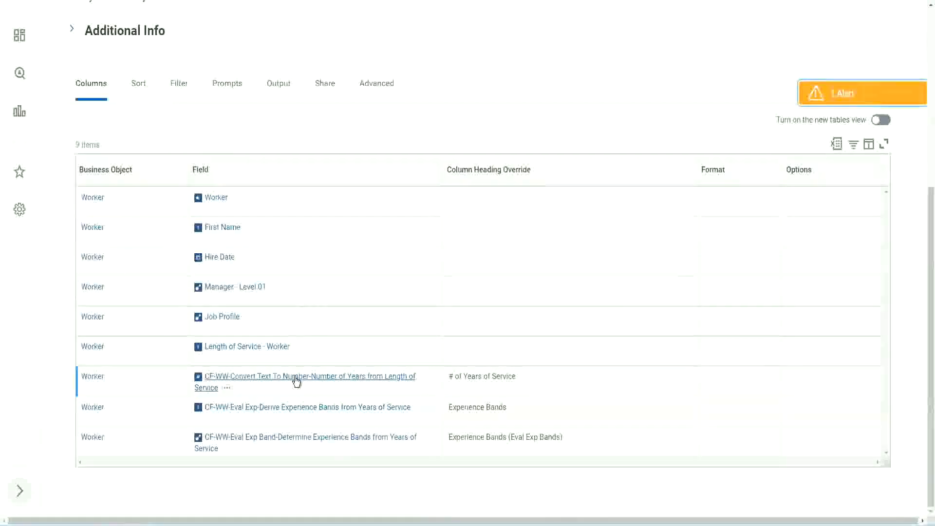
pyautogui.rightClick(295, 383)
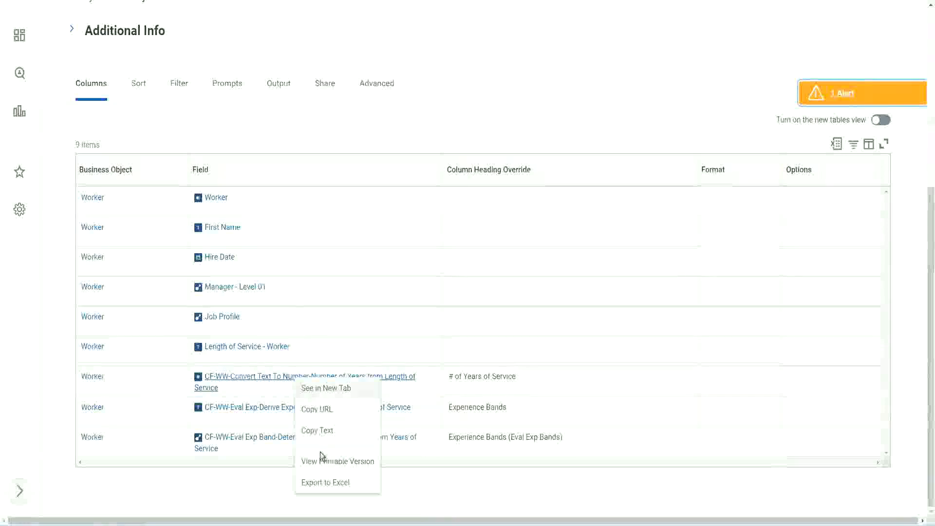
pyautogui.click(317, 430)
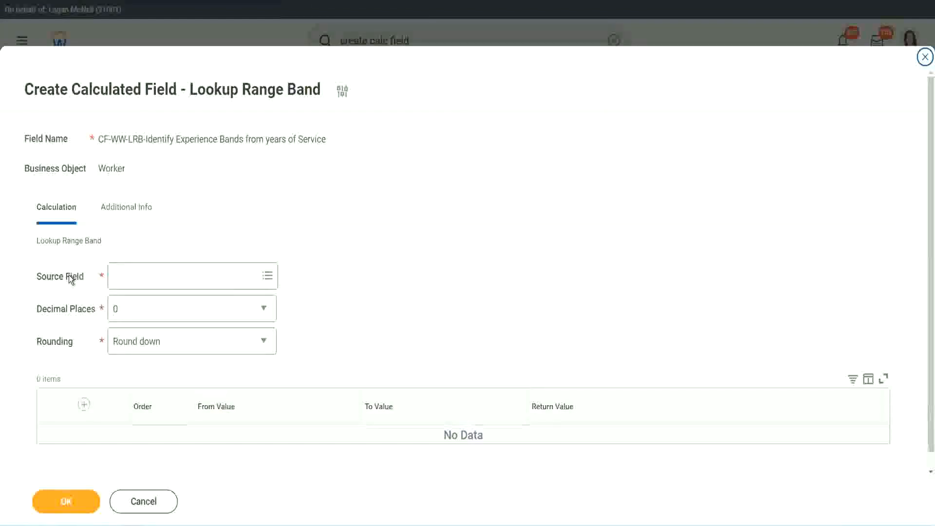
pyautogui.click(146, 277)
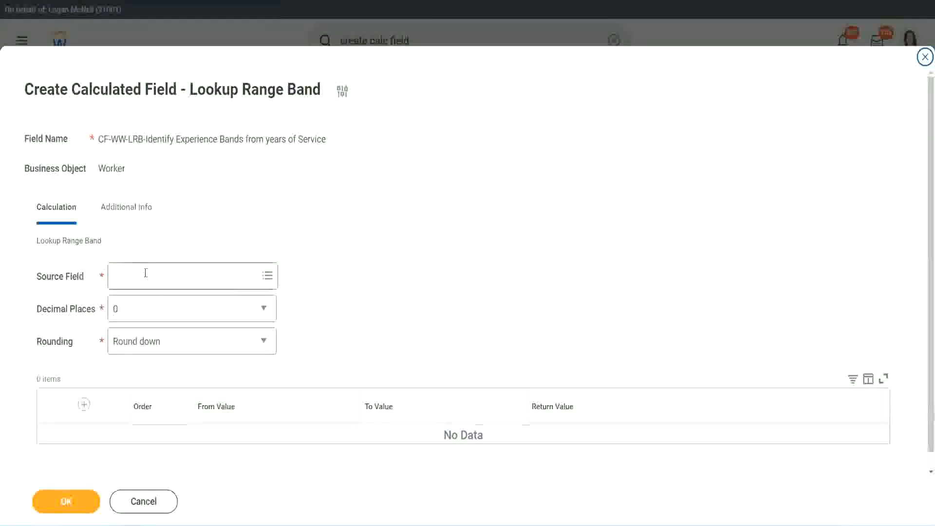
pyautogui.press('Return')
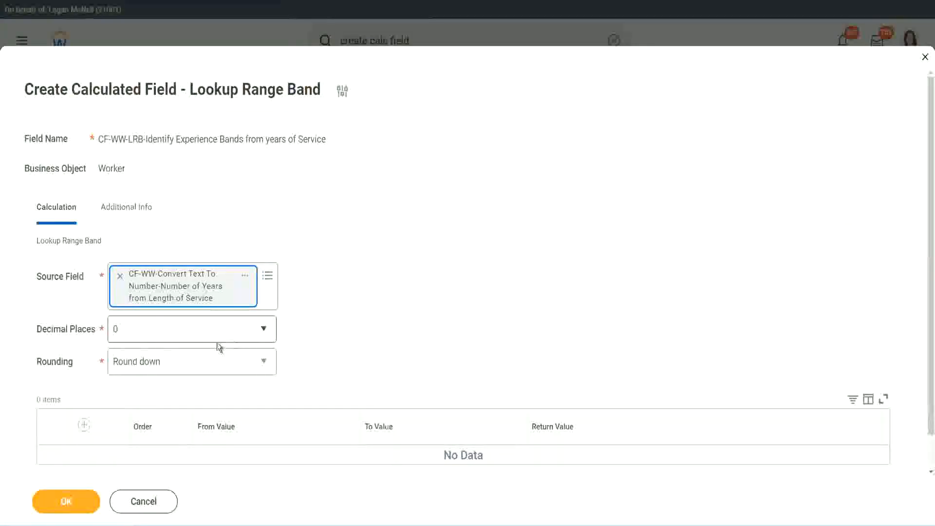
# Review the decimal place choices, keeping 0, and set the rounding to Round
pyautogui.click(183, 335)
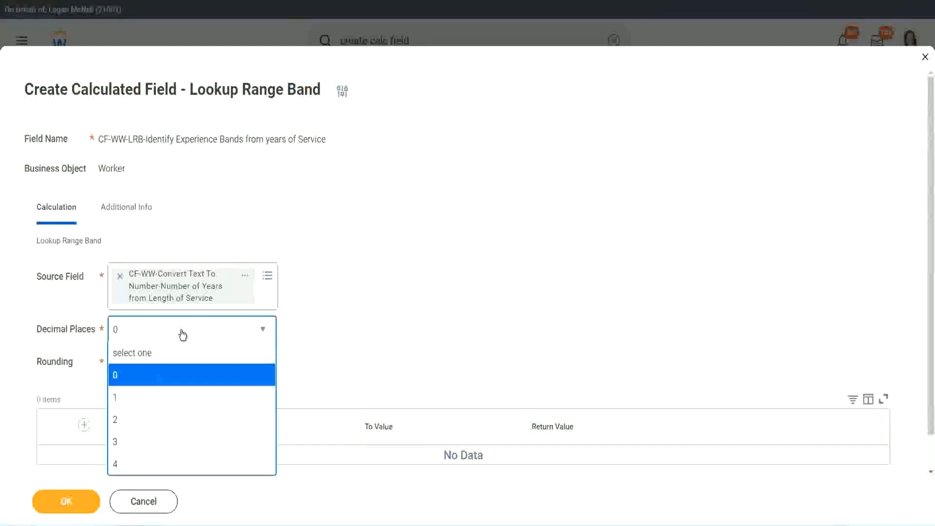
pyautogui.click(366, 322)
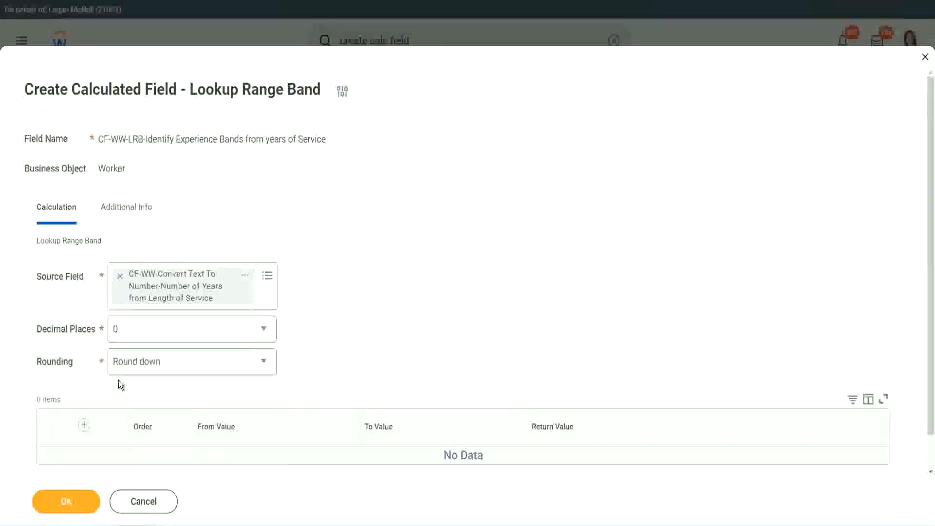
pyautogui.click(151, 365)
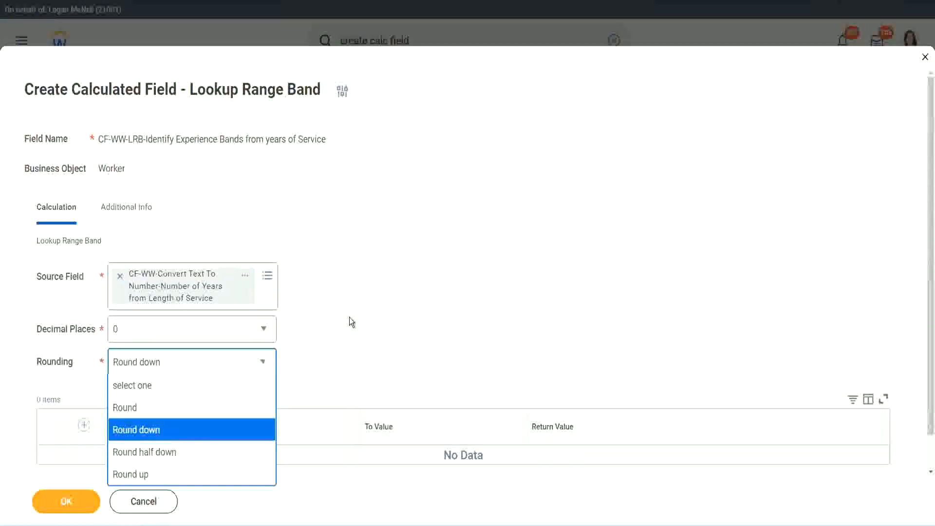
pyautogui.click(329, 359)
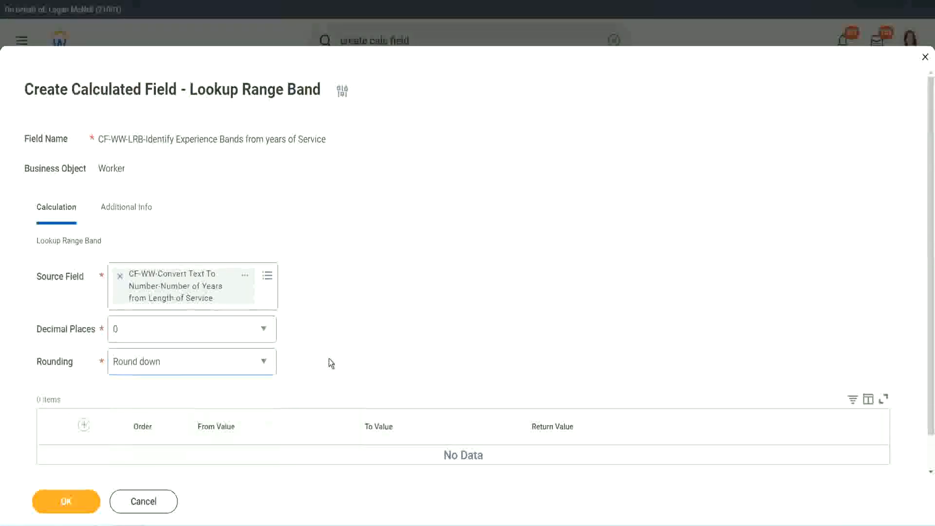
pyautogui.click(158, 361)
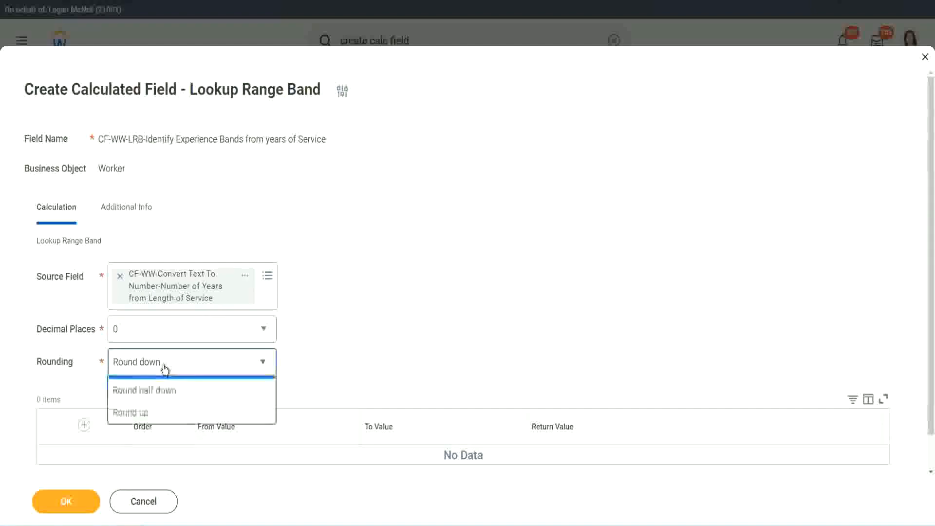
pyautogui.click(154, 409)
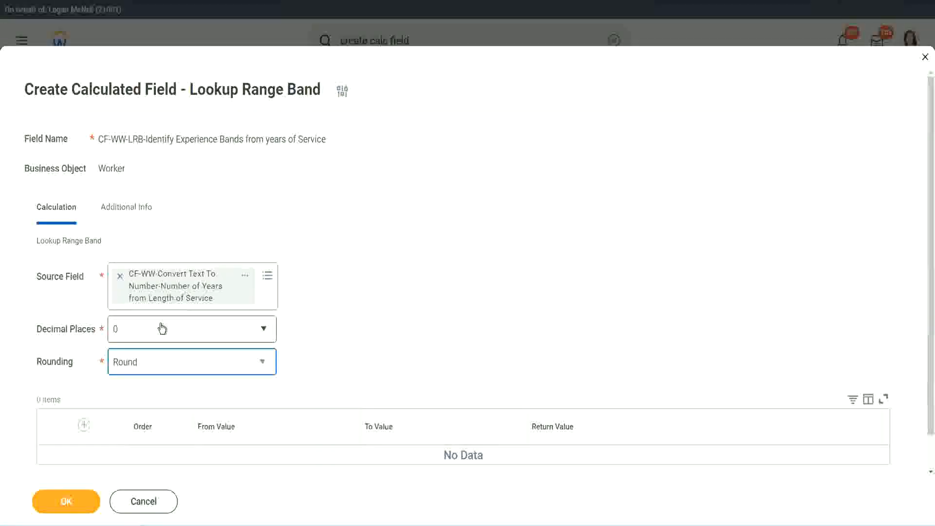
# Add the first range band from 0 to 7 with the return value Amateur
pyautogui.click(85, 425)
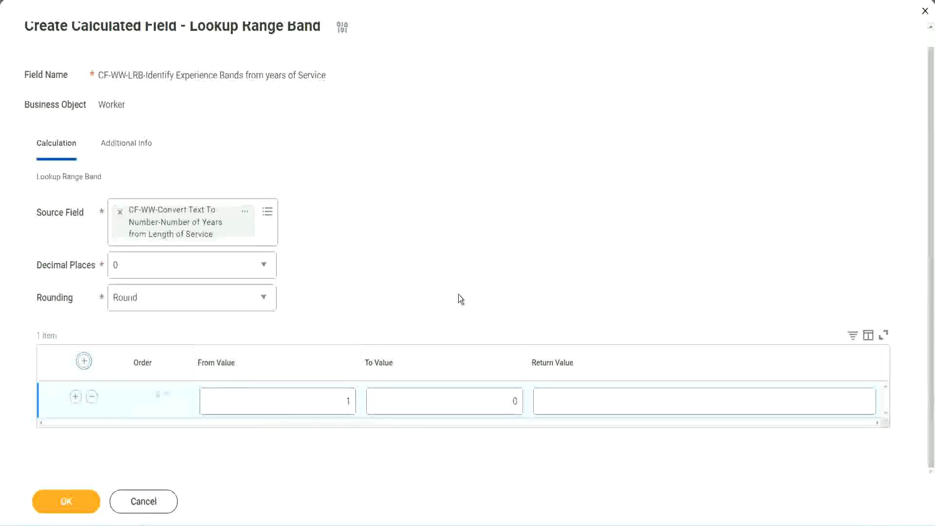
pyautogui.click(341, 404)
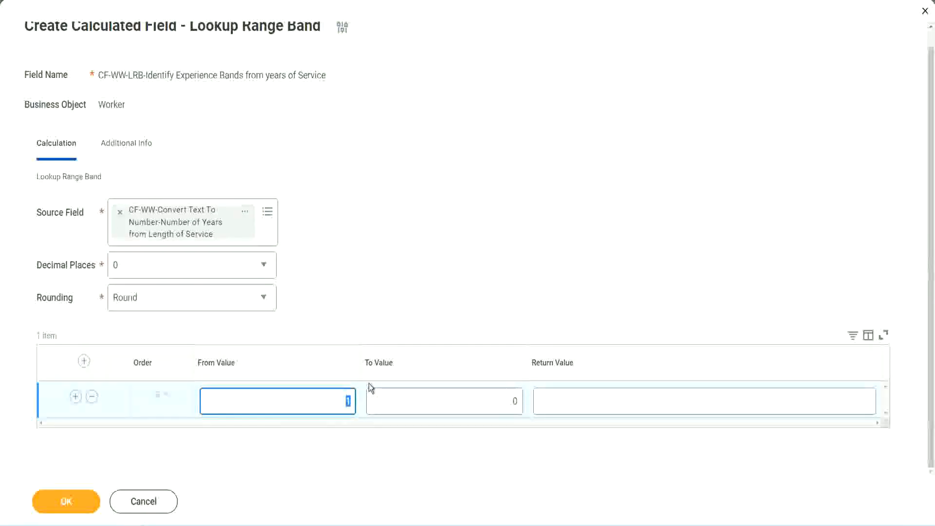
pyautogui.write('0')
pyautogui.press('Tab')
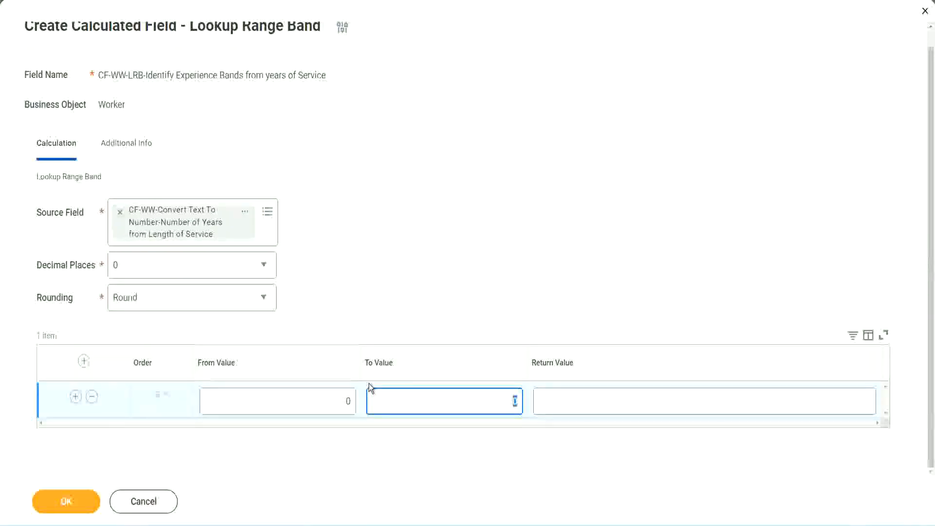
pyautogui.write('7')
pyautogui.press('Tab')
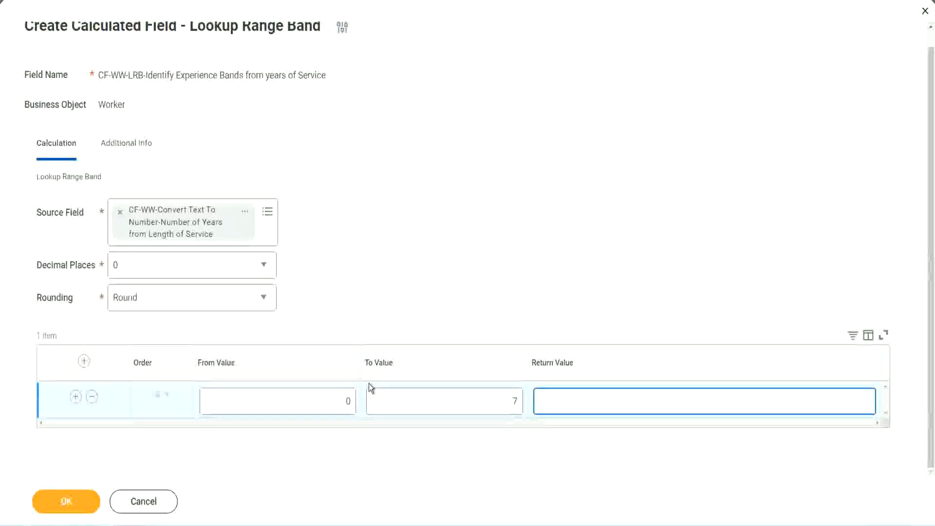
pyautogui.write('Amateur')
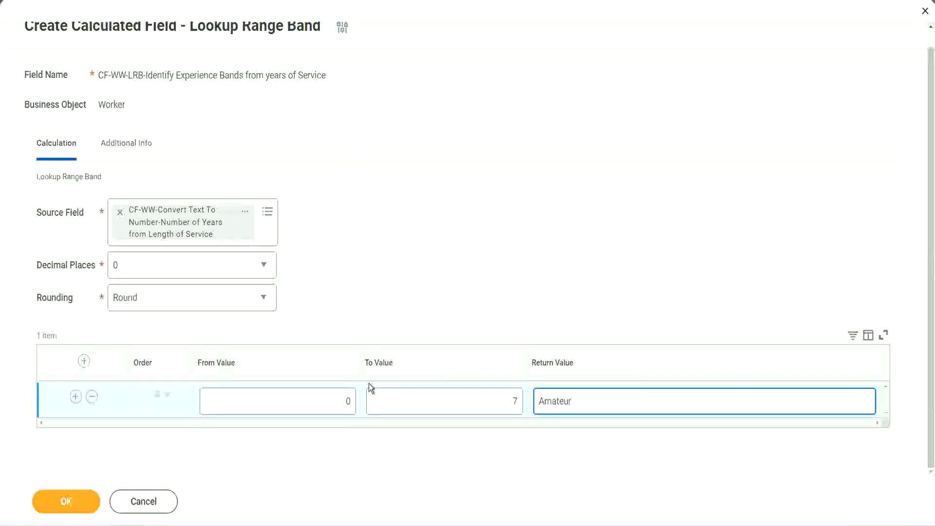
pyautogui.click(323, 408)
pyautogui.click(500, 393)
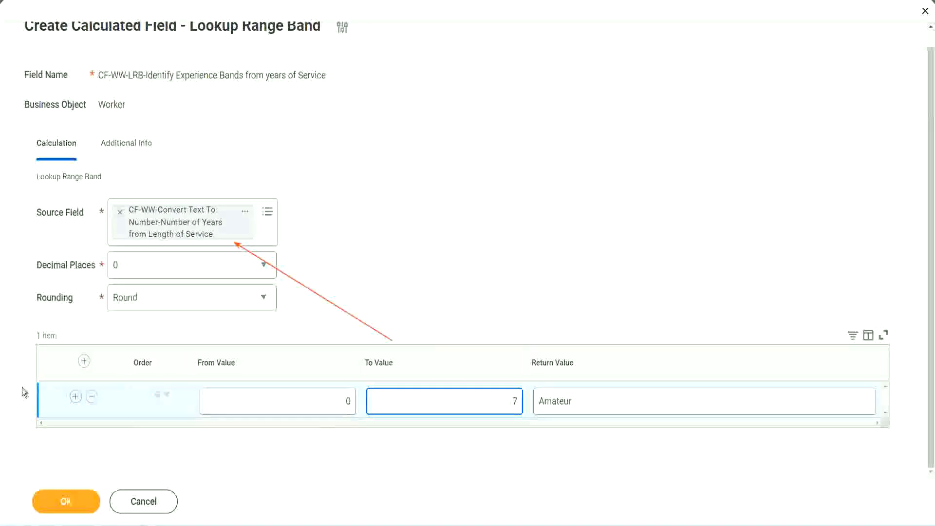
# Add a second range band from 8 to 15 with the return value Experienced
pyautogui.click(75, 397)
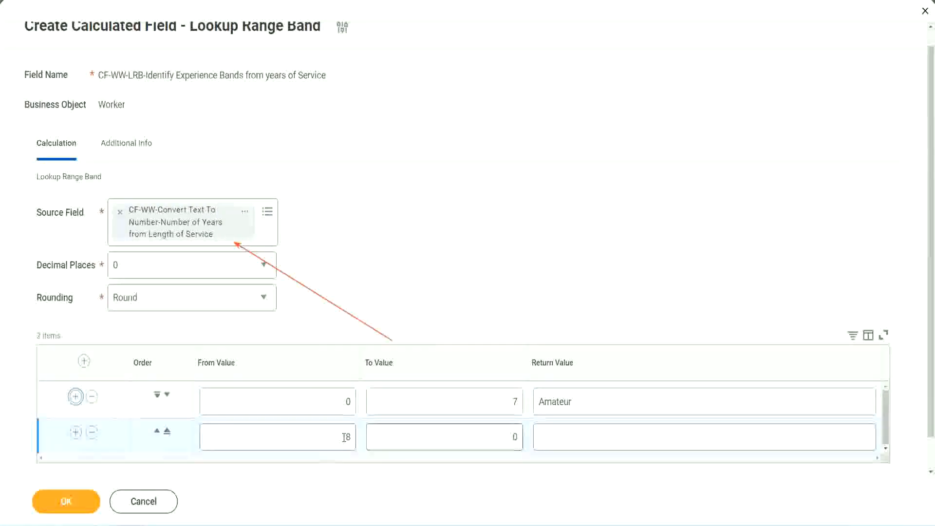
pyautogui.doubleClick(348, 437)
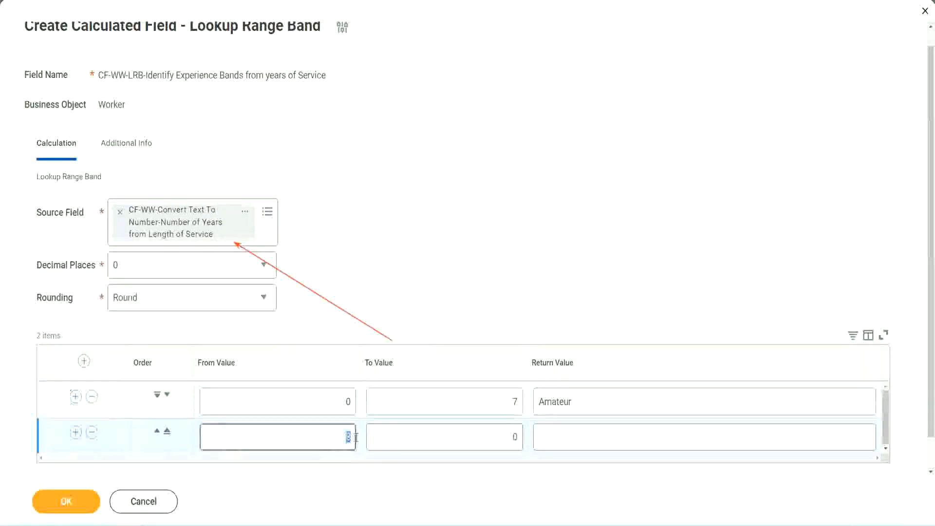
pyautogui.click(336, 406)
pyautogui.click(508, 406)
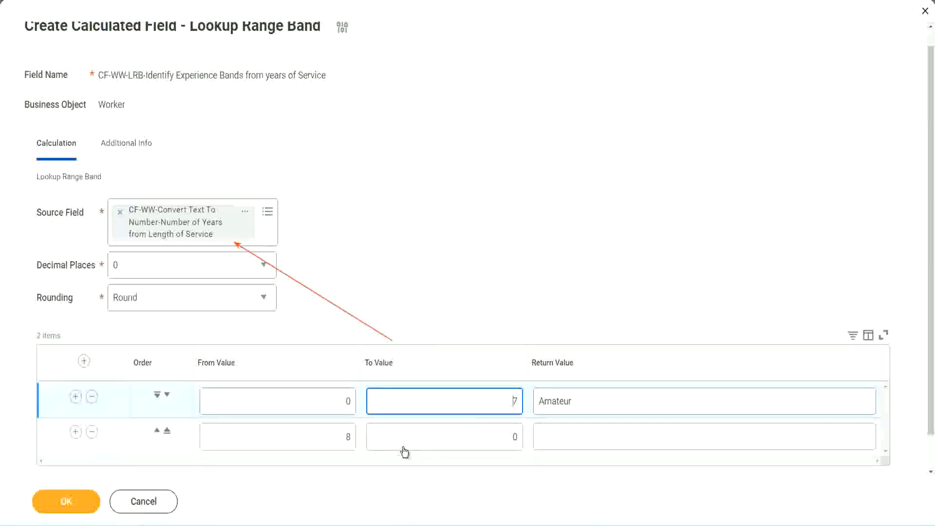
pyautogui.click(331, 438)
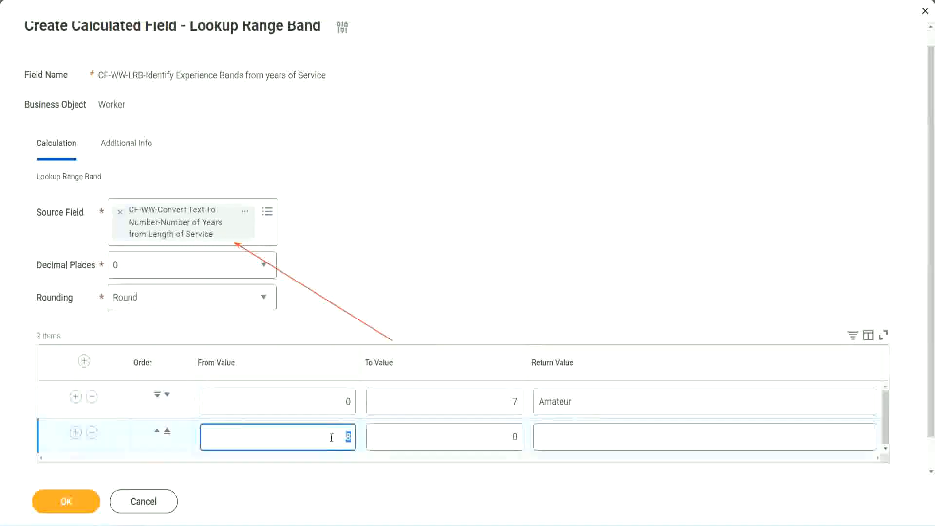
pyautogui.click(506, 437)
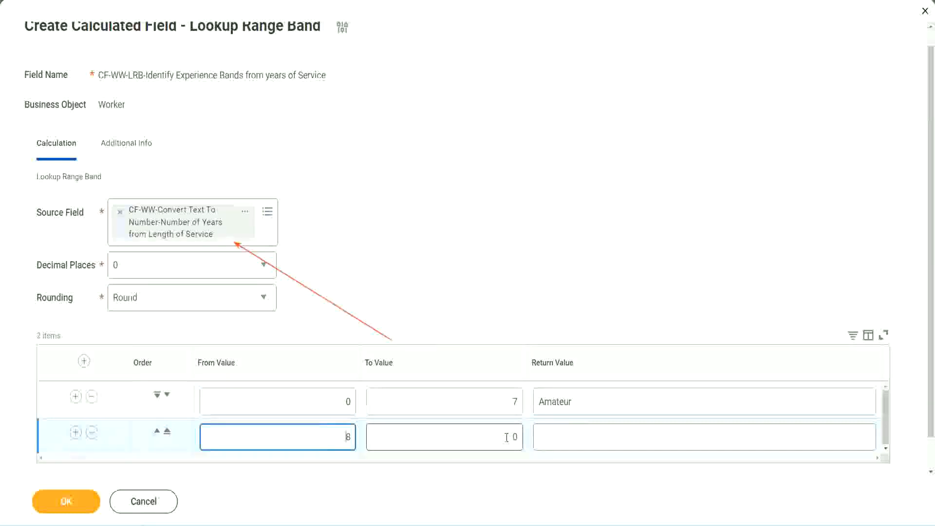
pyautogui.click(506, 437)
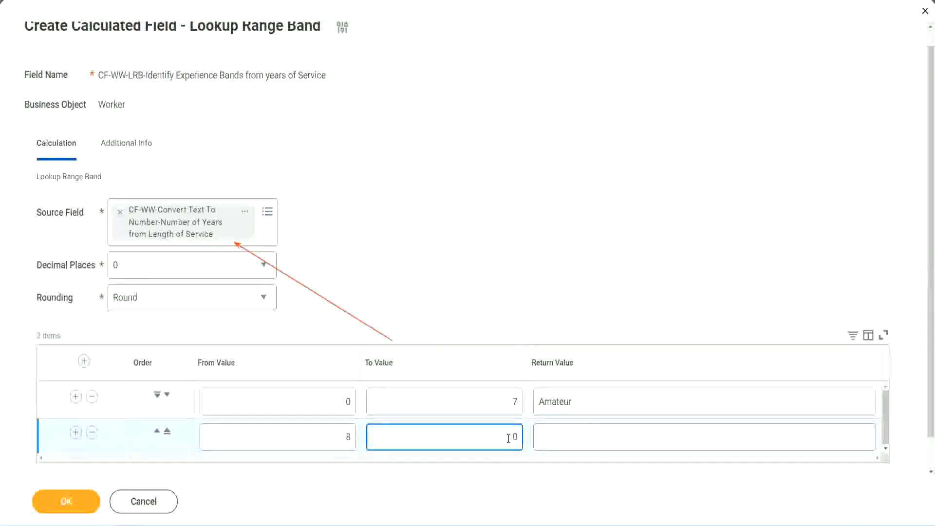
pyautogui.press('Delete')
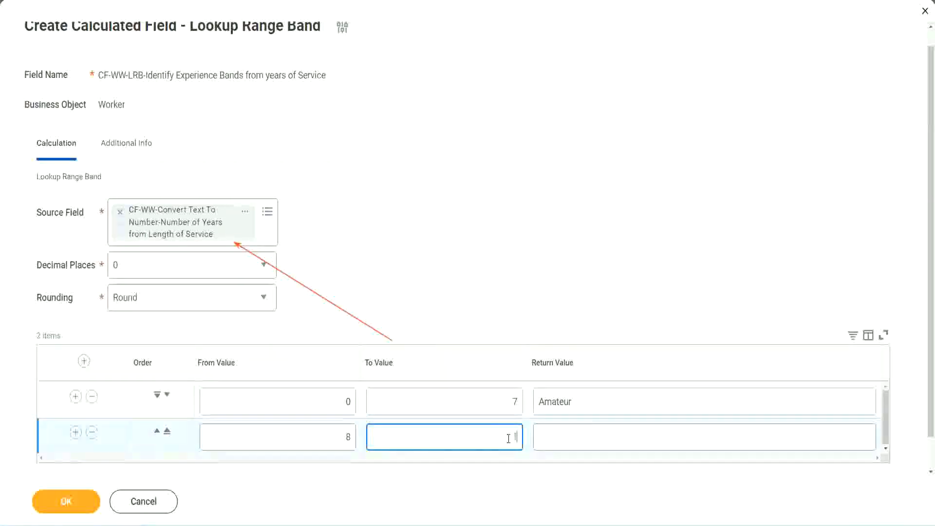
pyautogui.write('15')
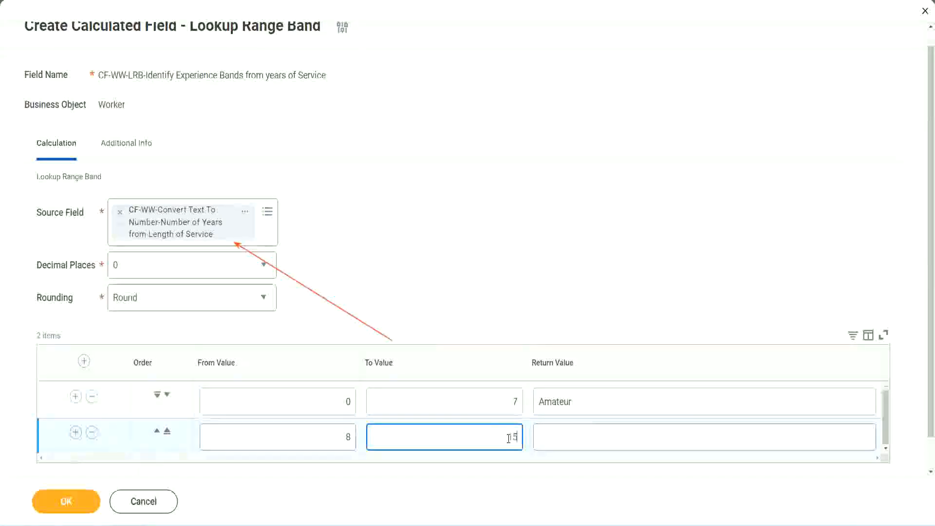
pyautogui.click(576, 434)
pyautogui.write('Ex')
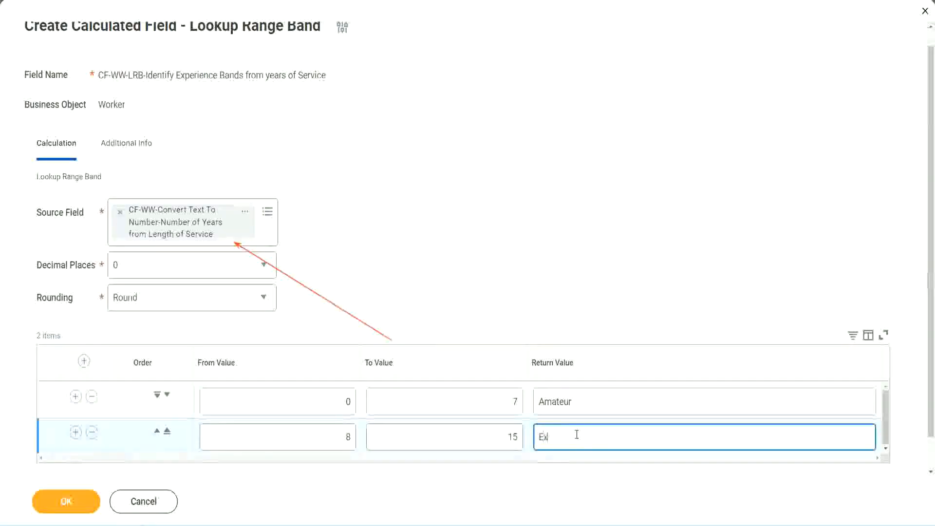
pyautogui.write('perienced')
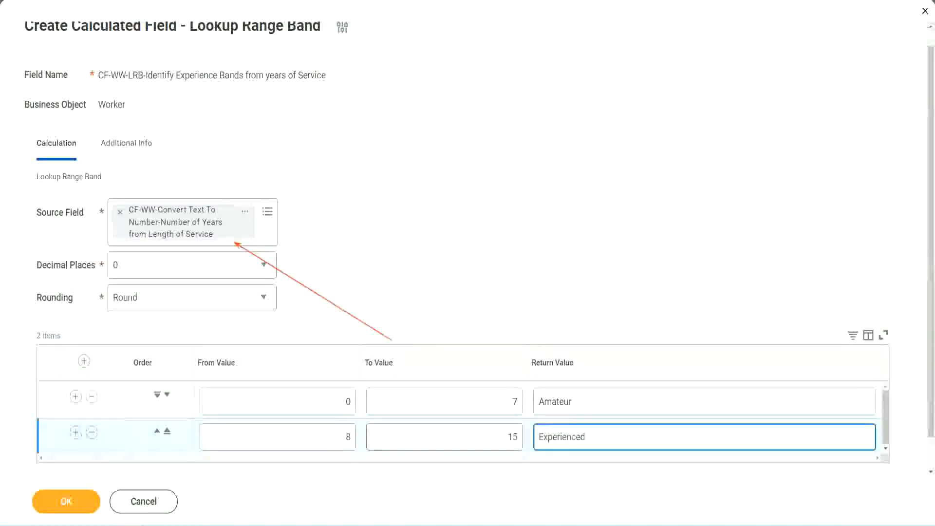
# Add a third range band from 16 to 30 with the return value Senior
pyautogui.click(75, 432)
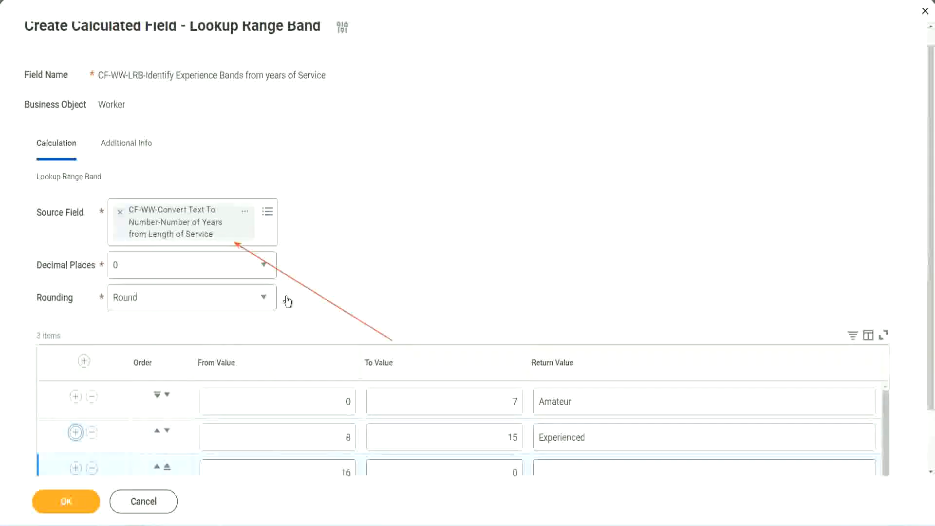
pyautogui.scroll(-2, 341, 297)
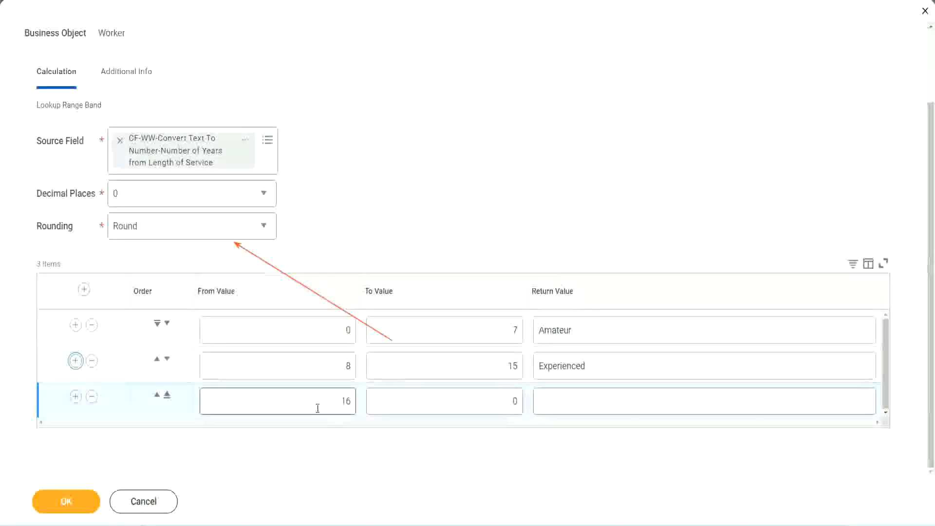
pyautogui.click(467, 401)
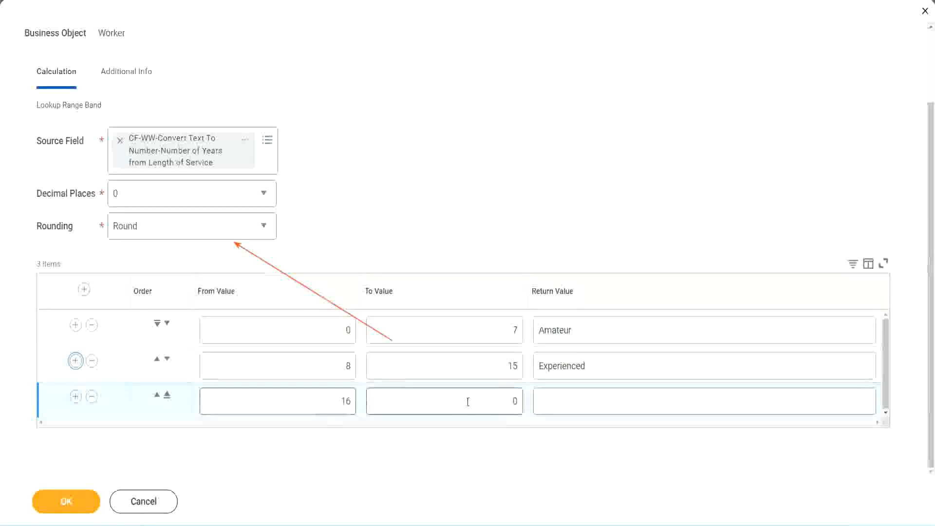
pyautogui.click(498, 400)
pyautogui.write('3')
pyautogui.press('Tab')
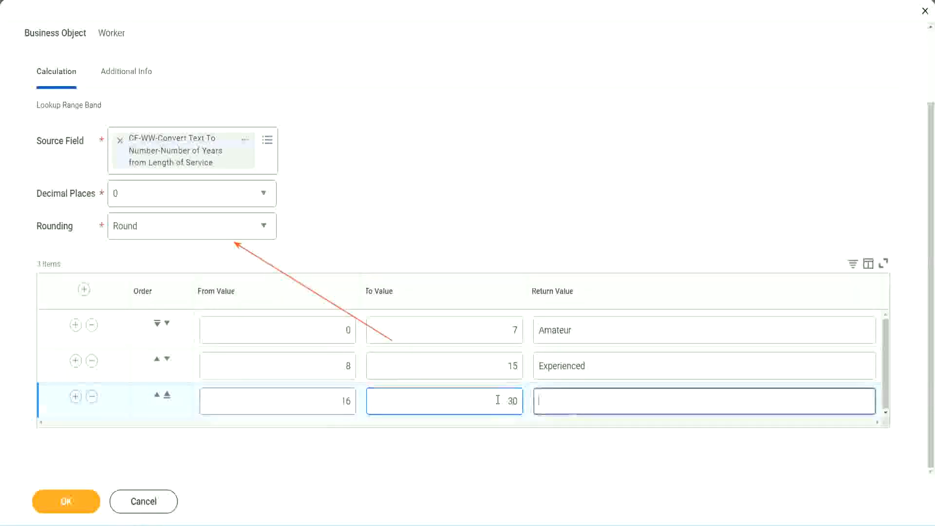
pyautogui.write('L')
pyautogui.press('BackSpace')
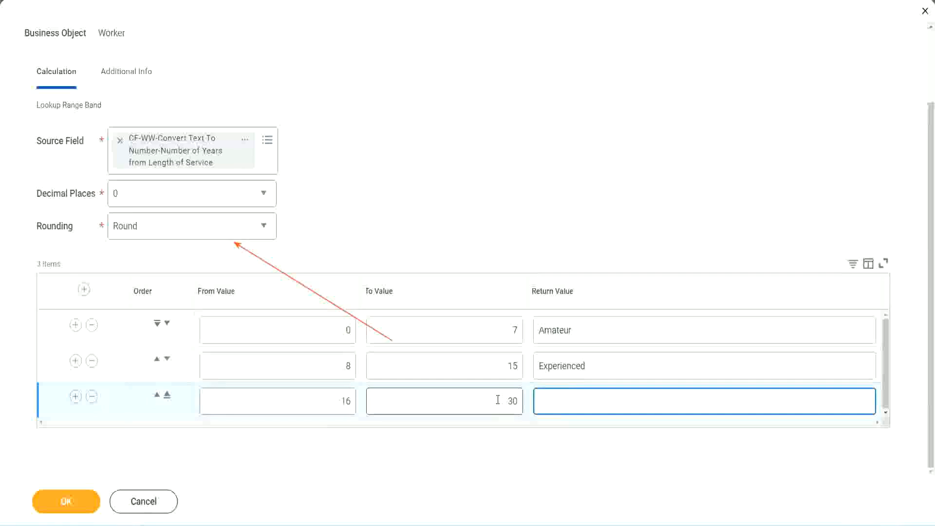
pyautogui.write('Senior')
# Add a fourth range band from 31 to 1000 with the return value Legend
pyautogui.click(75, 397)
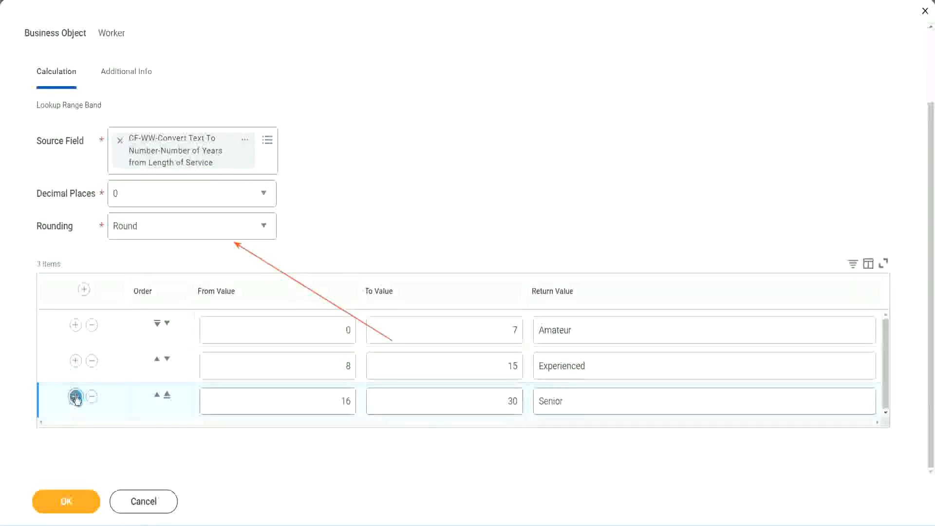
pyautogui.click(308, 397)
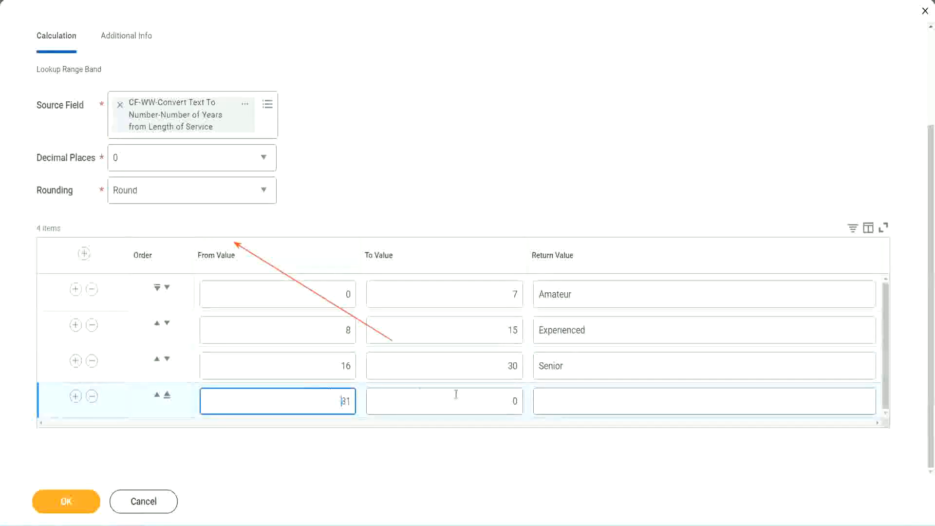
pyautogui.click(504, 402)
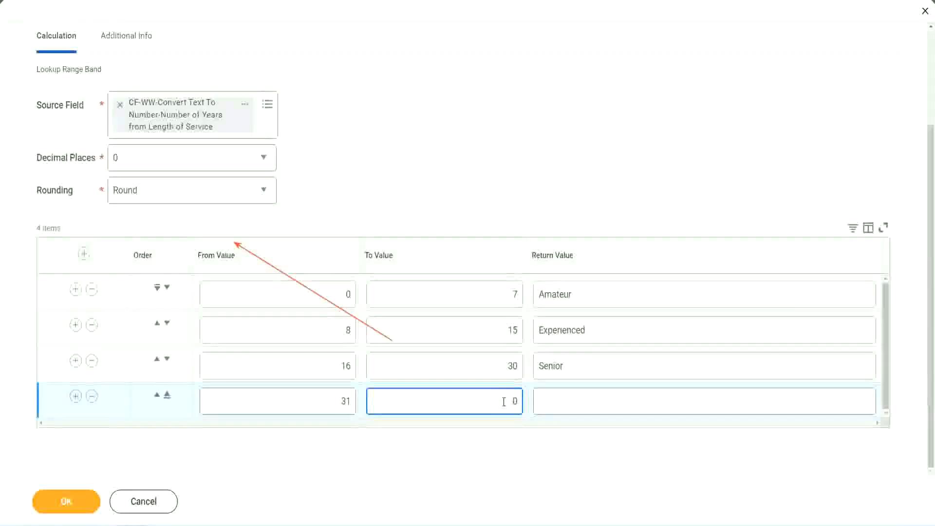
pyautogui.write('1000')
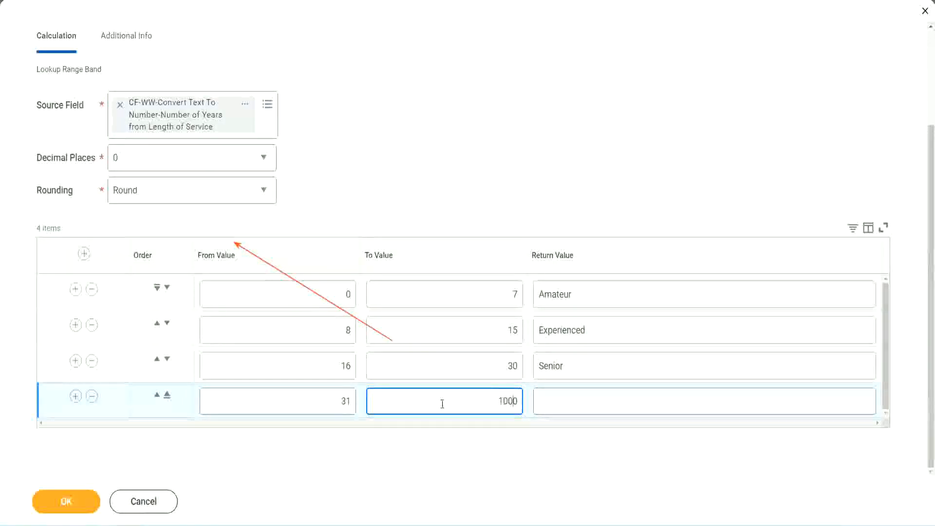
pyautogui.moveTo(487, 395); pyautogui.dragTo(539, 396)
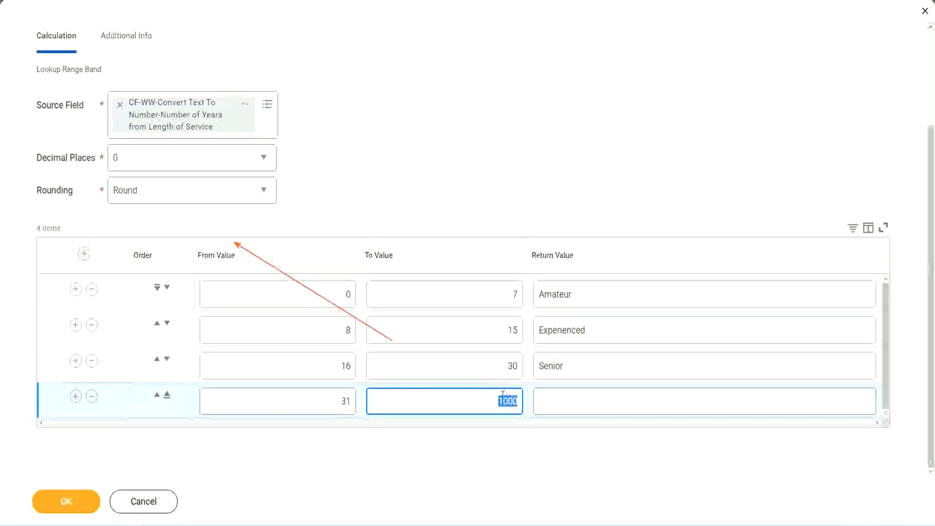
pyautogui.moveTo(494, 397); pyautogui.dragTo(524, 399)
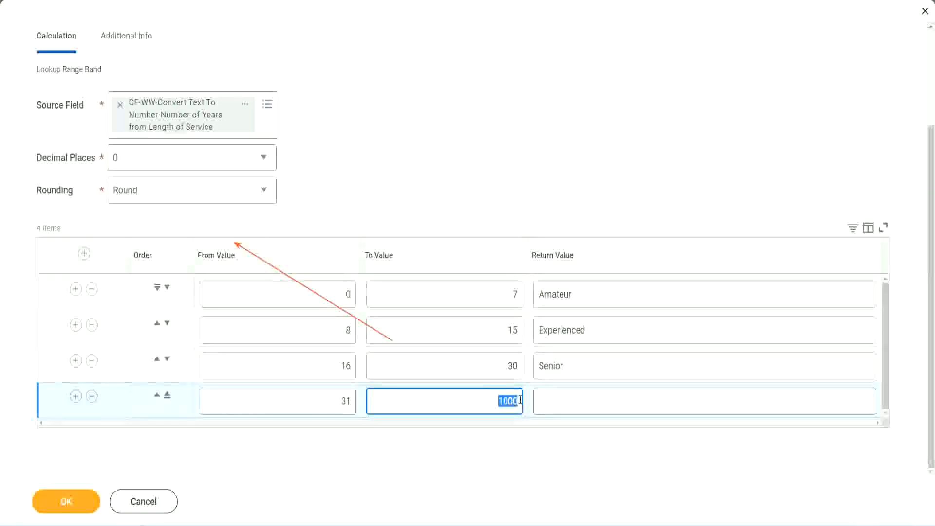
pyautogui.click(583, 402)
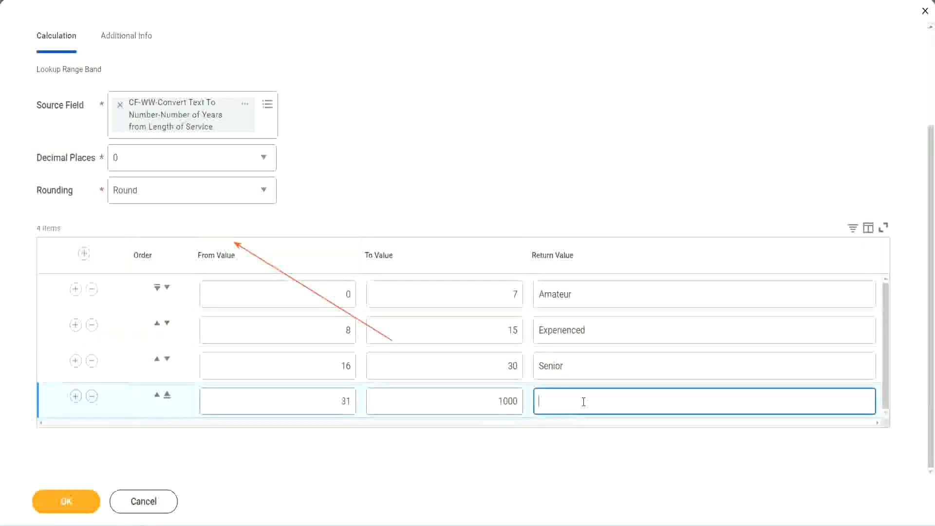
pyautogui.write('Legend')
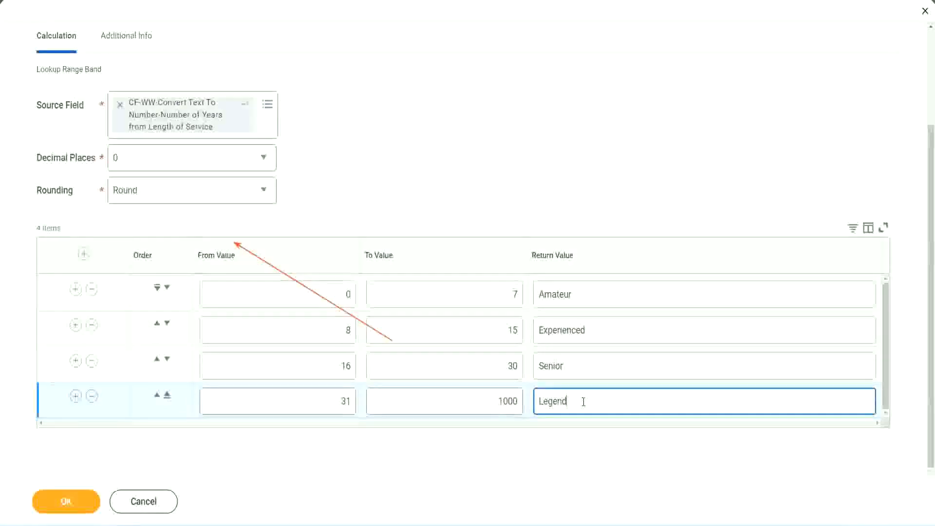
# Review the from, to and return values of the four range bands, from Amateur through Legend
pyautogui.click(435, 163)
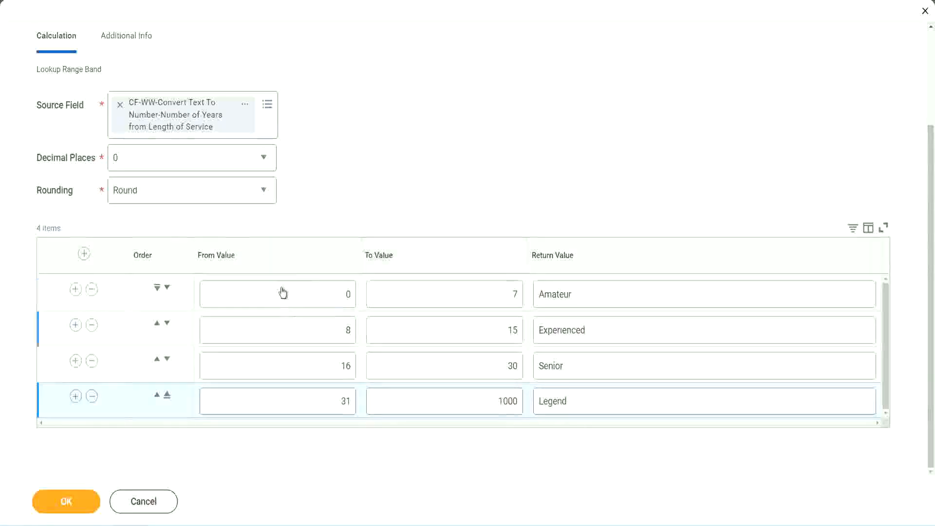
pyautogui.click(607, 292)
pyautogui.click(605, 331)
pyautogui.click(591, 366)
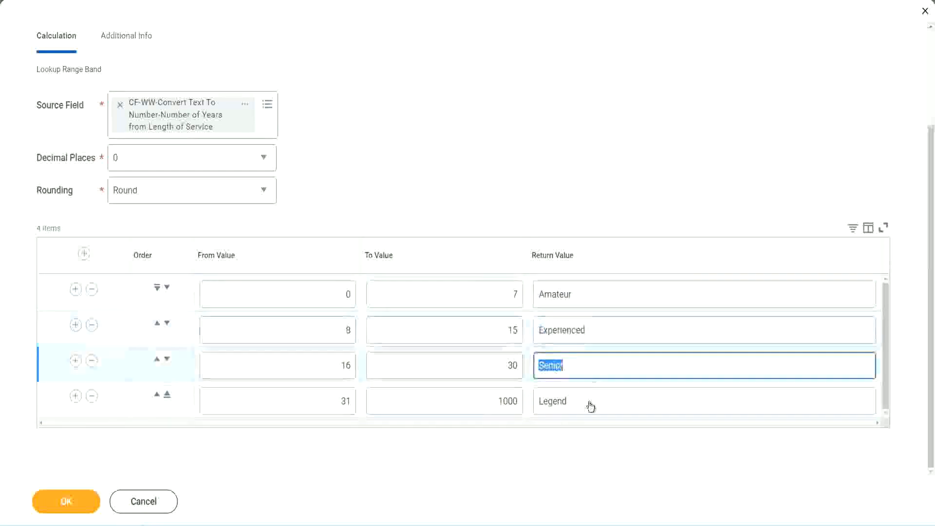
pyautogui.click(590, 401)
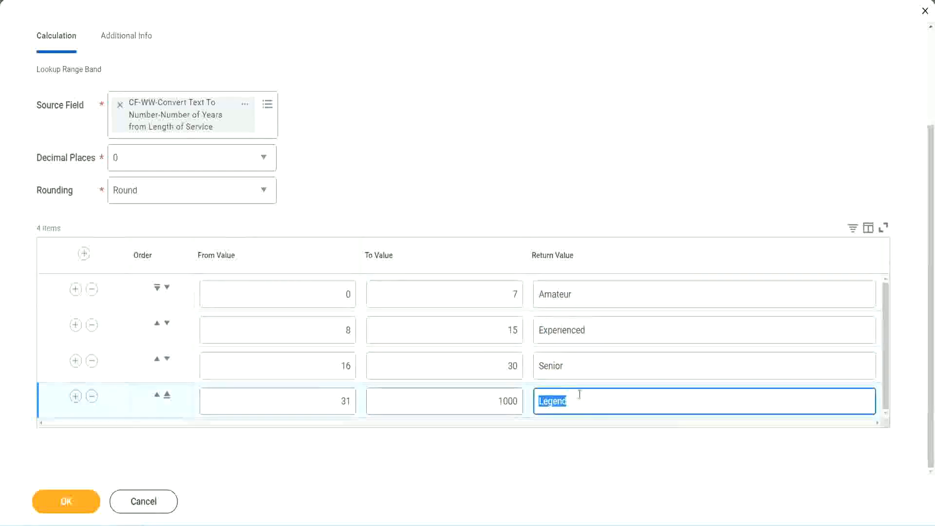
pyautogui.click(297, 296)
pyautogui.click(478, 287)
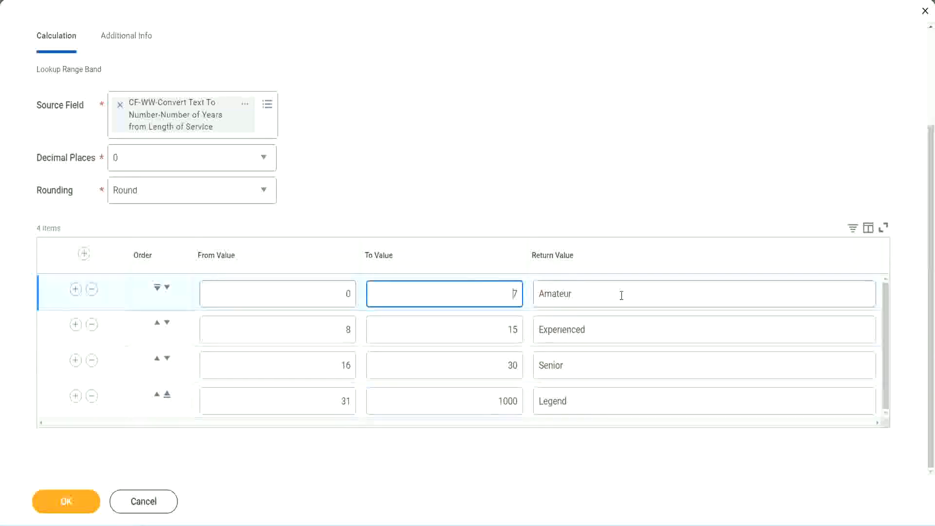
pyautogui.click(620, 294)
pyautogui.click(606, 327)
pyautogui.click(593, 369)
pyautogui.click(587, 400)
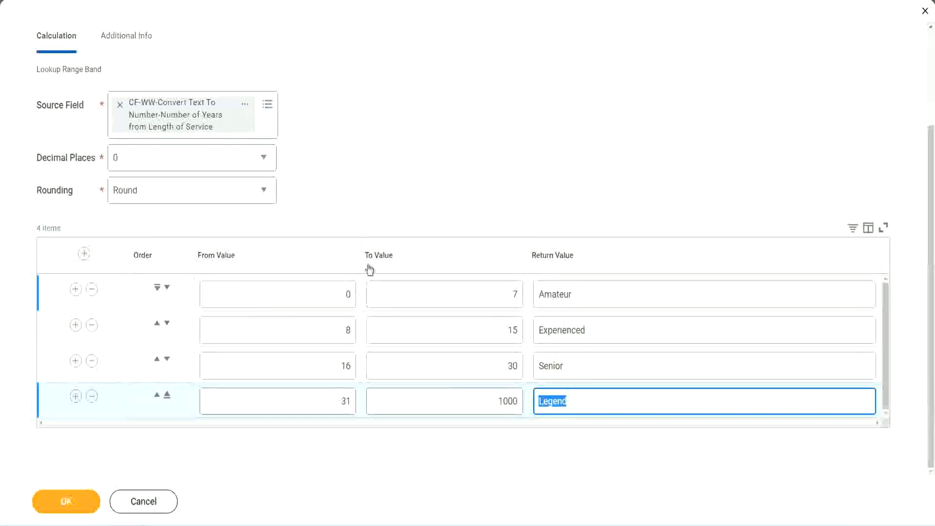
pyautogui.click(434, 205)
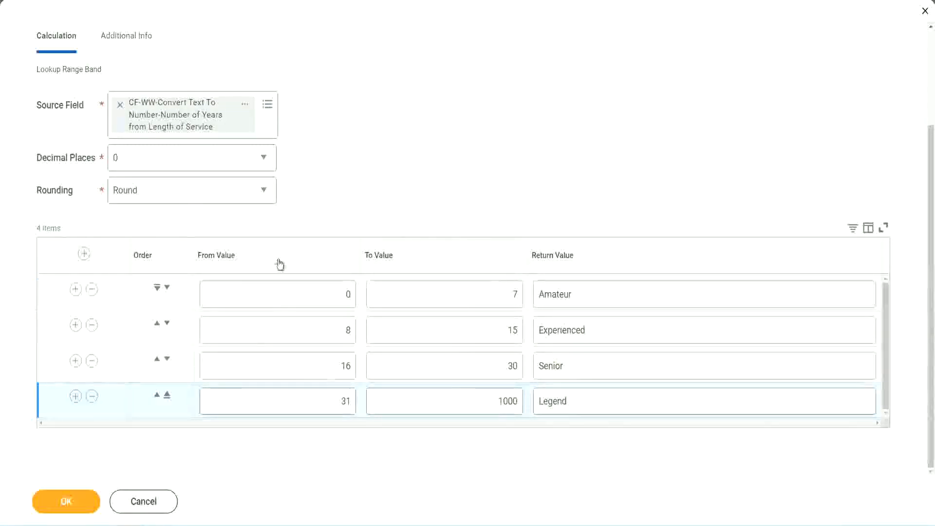
# Save the Lookup Range Band calculated field and copy its name from the save confirmation
pyautogui.click(65, 501)
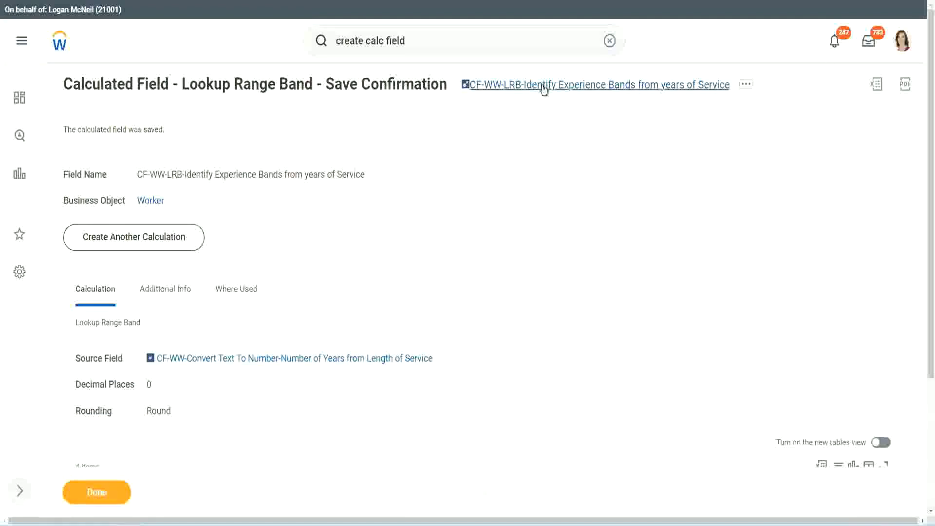
pyautogui.rightClick(542, 90)
pyautogui.click(556, 141)
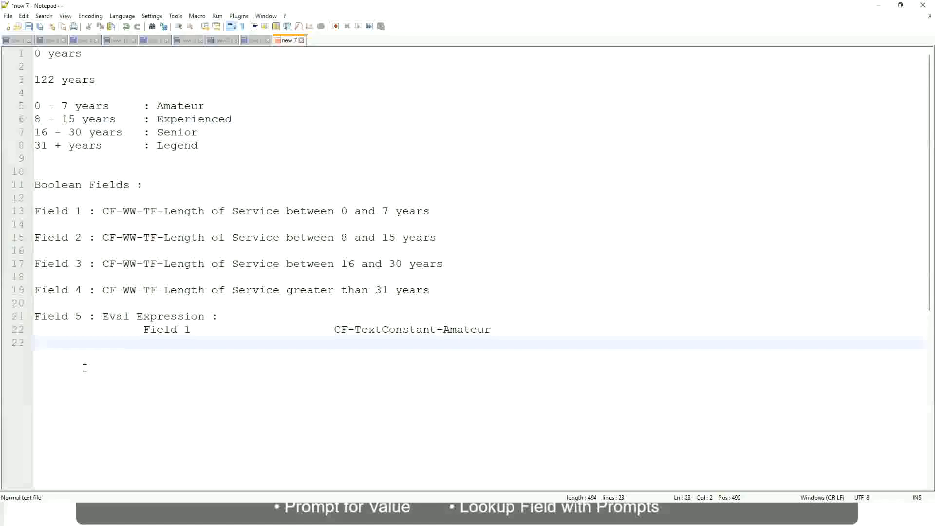
# Add 10,000 USD on a new line a few blank lines below the Field 5 Eval Expression notes
pyautogui.press('Return')
pyautogui.press('Return')
pyautogui.press('Return')
pyautogui.press('BackSpace')
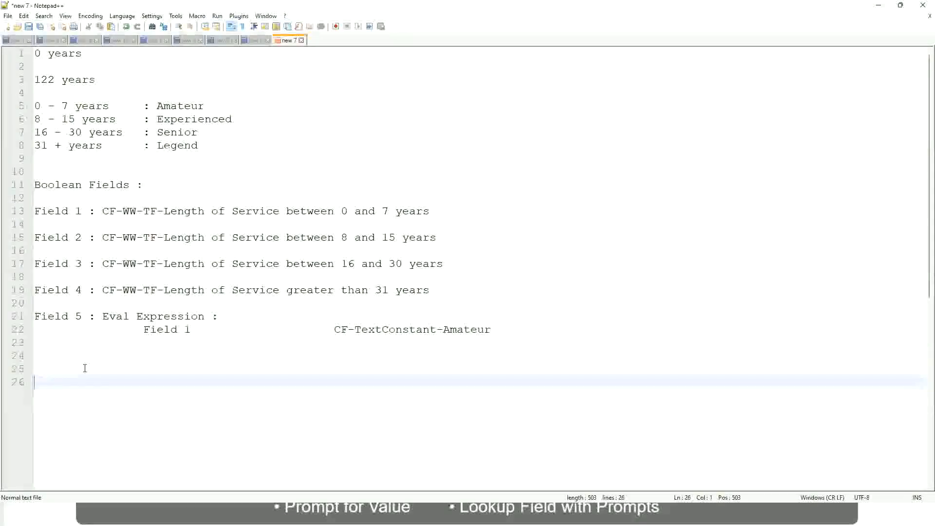
pyautogui.write('10,000 USD')
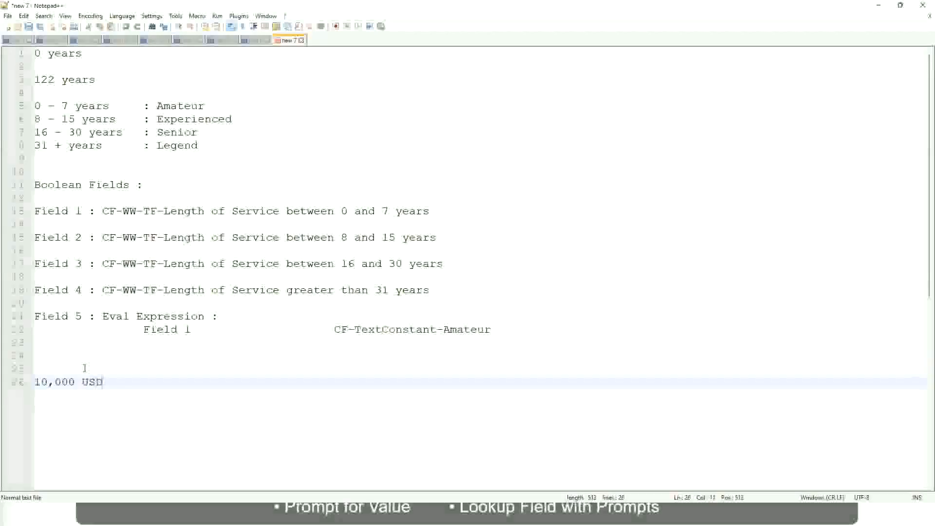
# Add 1,000,000 USD on the same line as 10,000 USD, separated from it by a wide gap
pyautogui.press('Tab')
pyautogui.press('Tab')
pyautogui.press('Tab')
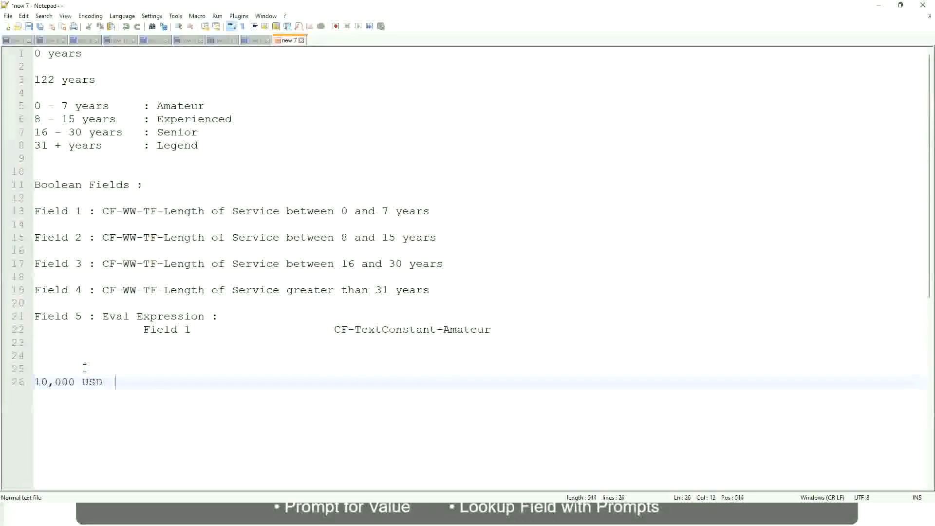
pyautogui.press('Tab')
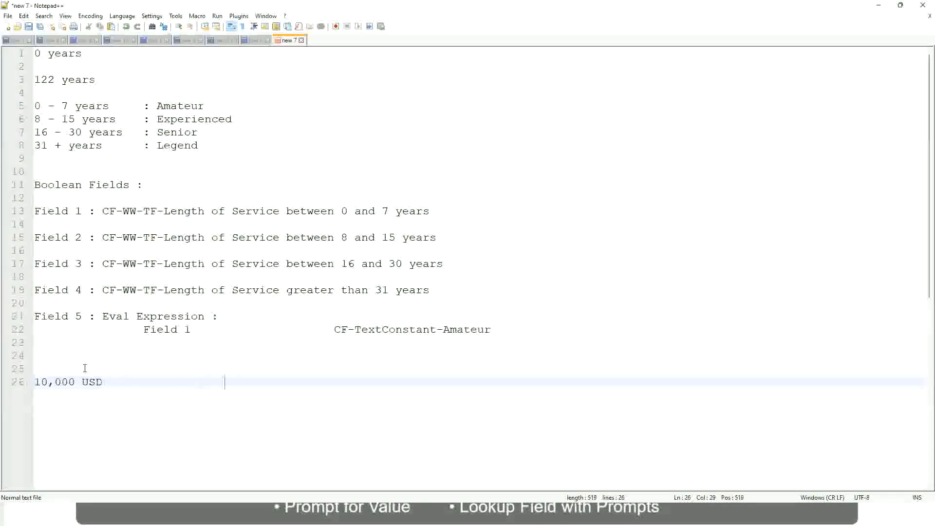
pyautogui.write('1,000,000')
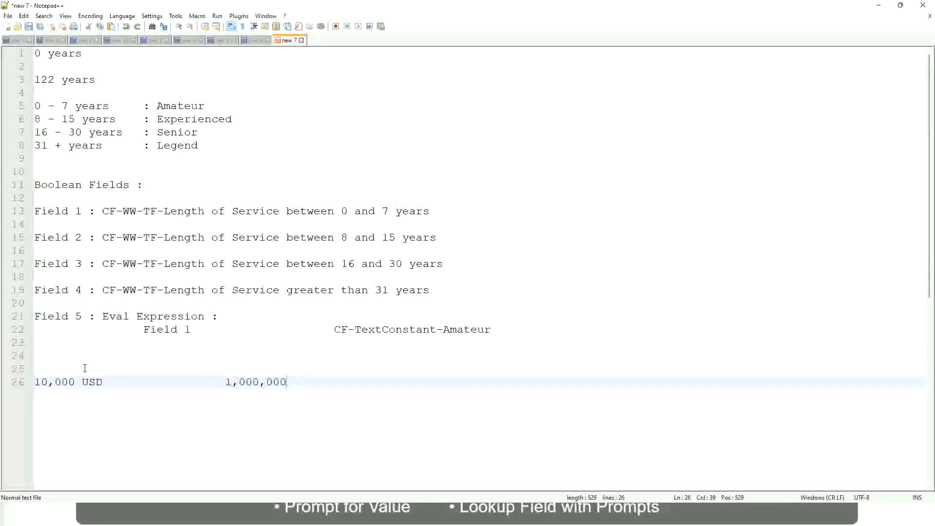
pyautogui.press('Left')
pyautogui.press('Left')
pyautogui.press('Left')
pyautogui.press('End')
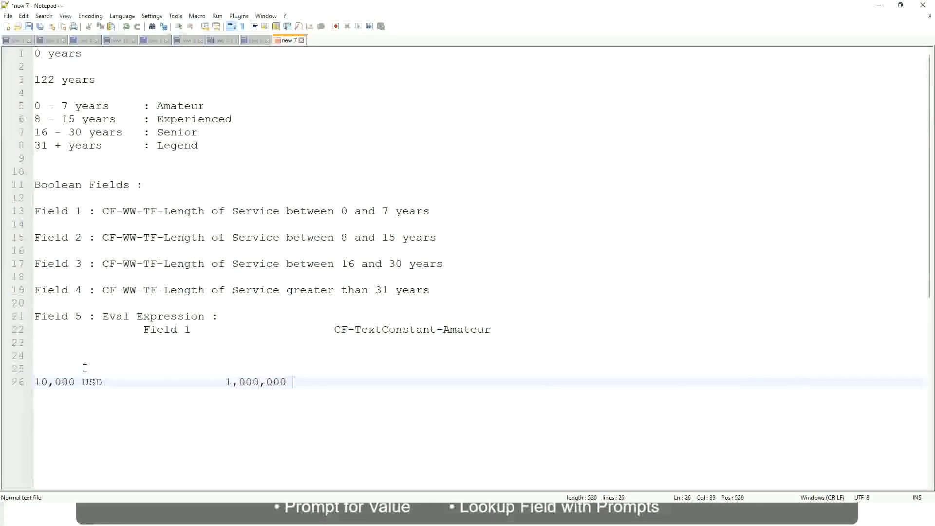
pyautogui.write('USD')
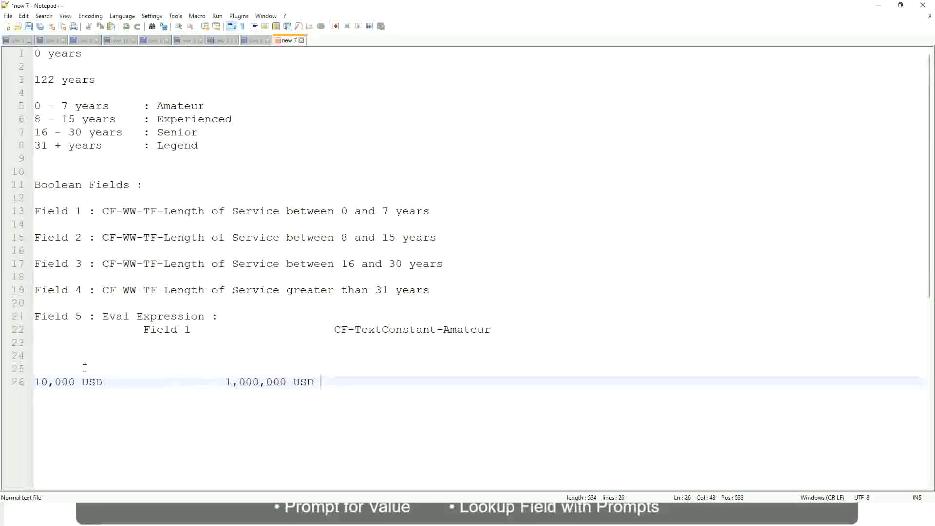
# Add the band 10 - 50,000 : Low below the USD amounts, leaving one blank line between them
pyautogui.press('Return')
pyautogui.press('Return')
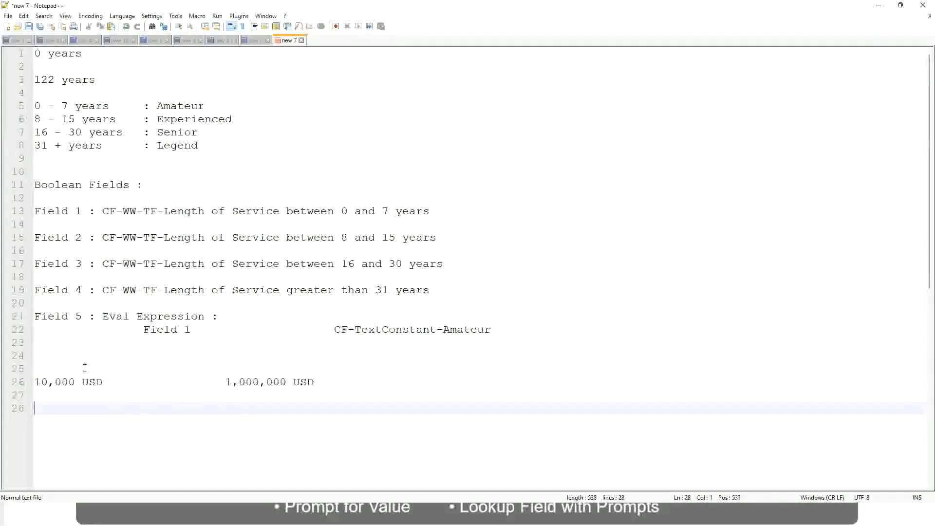
pyautogui.write('10 - 50,000')
pyautogui.press('Tab')
pyautogui.press('Tab')
pyautogui.press('Tab')
pyautogui.press('Tab')
pyautogui.write(': Low')
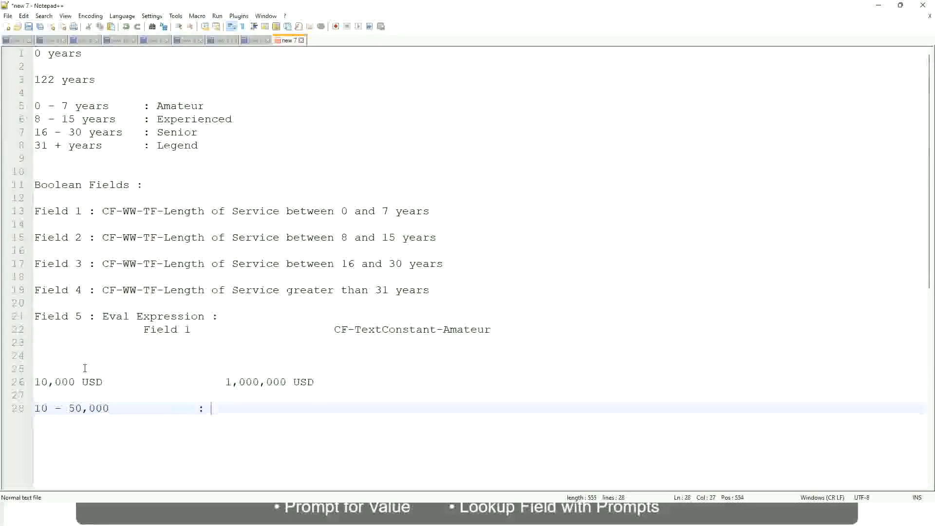
# Add the band 50,001 - 150,000 : Medium directly below the Low band, with its label aligned
pyautogui.press('Return')
pyautogui.press('Return')
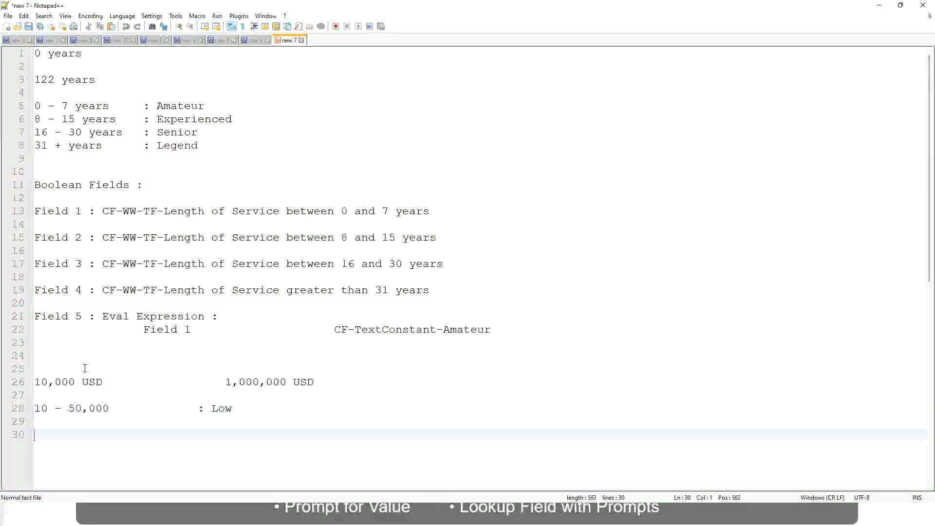
pyautogui.press('Up')
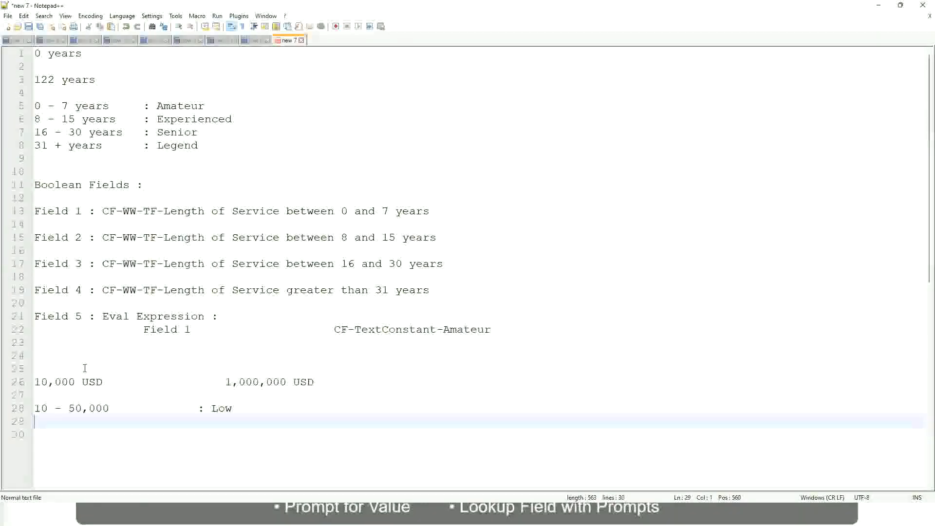
pyautogui.write('50,001 ')
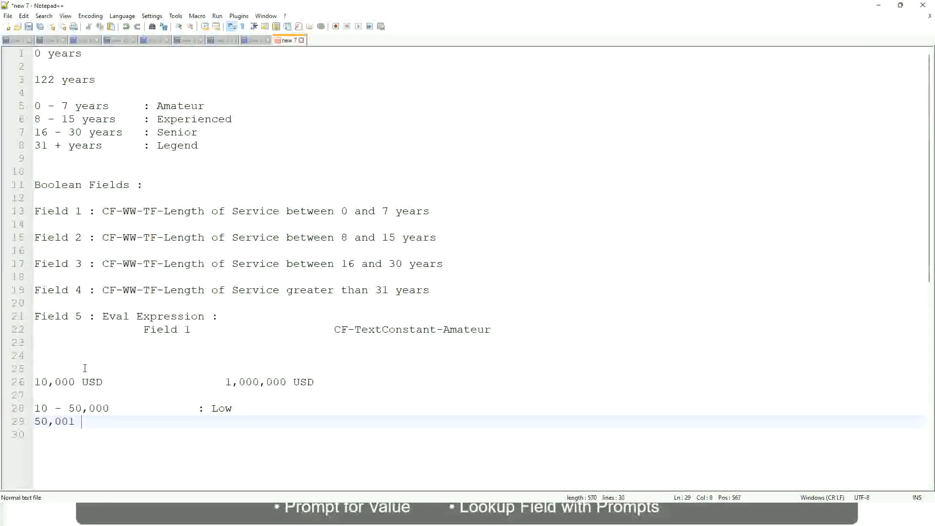
pyautogui.write('- 150,000')
pyautogui.press('Tab')
pyautogui.press('Tab')
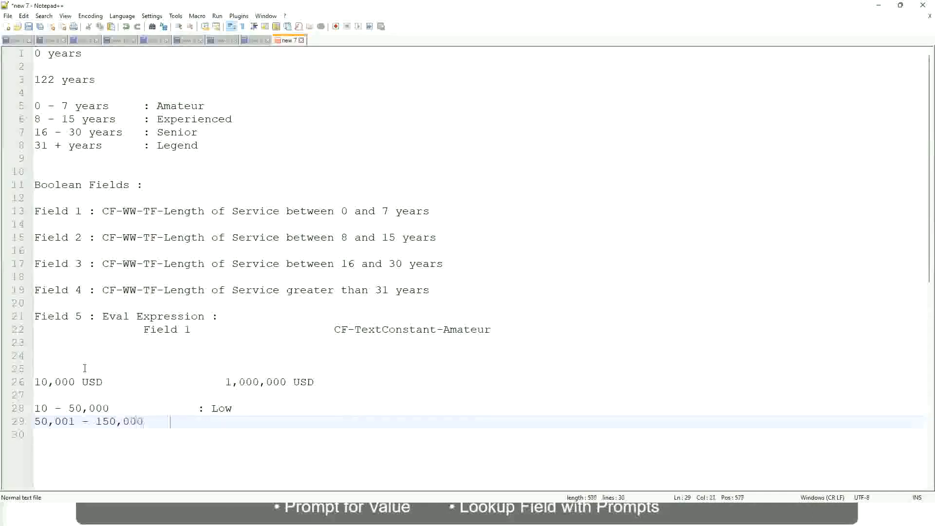
pyautogui.write(': Med')
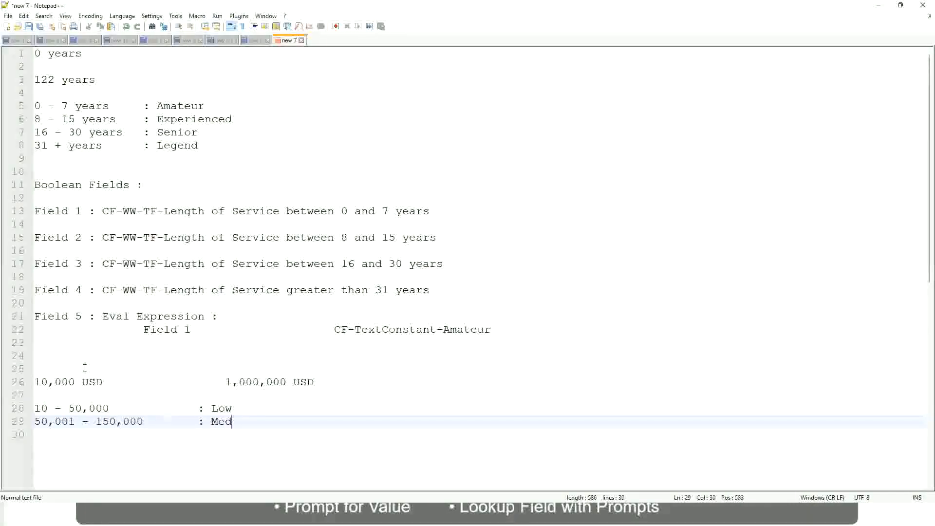
pyautogui.write('ium')
# Add the band > 150,000 : High directly below the Medium band, with its label aligned
pyautogui.press('Return')
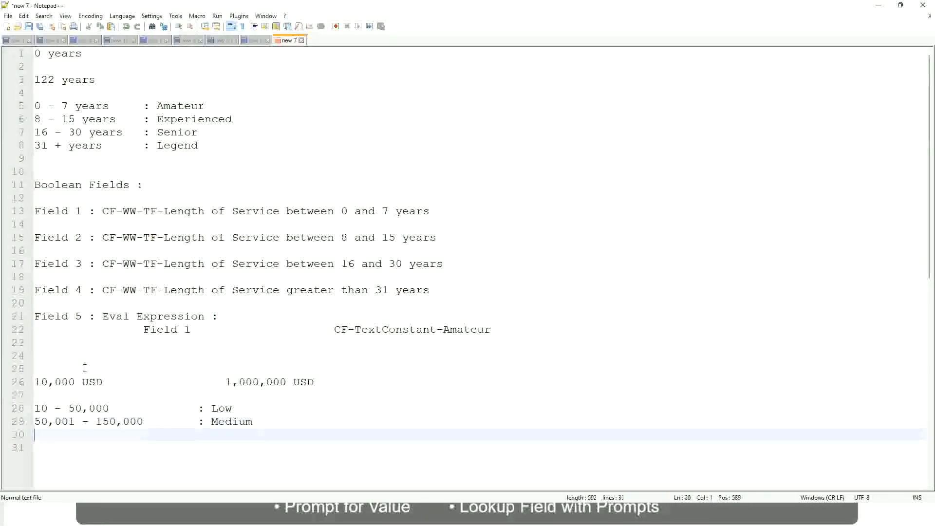
pyautogui.write('> 150,000')
pyautogui.press('Tab')
pyautogui.press('Tab')
pyautogui.press('Tab')
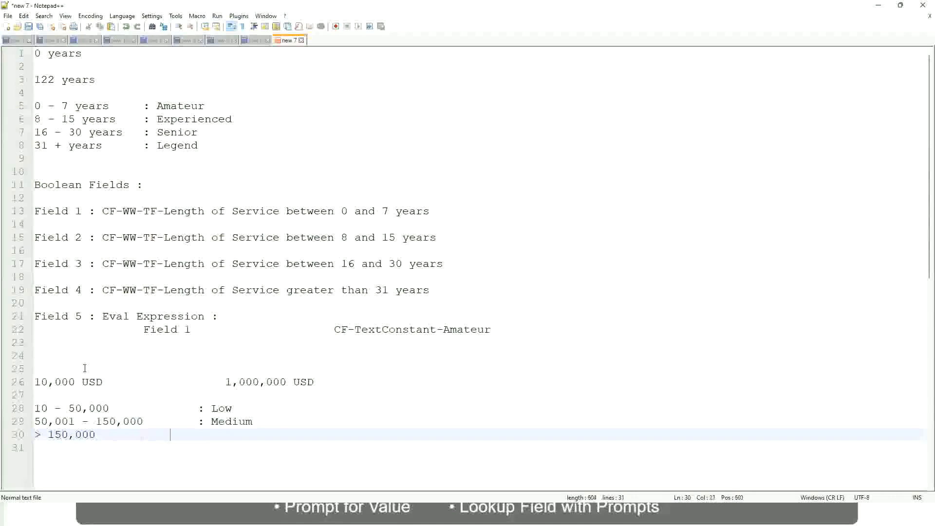
pyautogui.press('Tab')
pyautogui.write(': High')
# Review the two USD amounts and how the Low, Medium and High bands divide the range between them
pyautogui.click(30, 382)
pyautogui.click(41, 382)
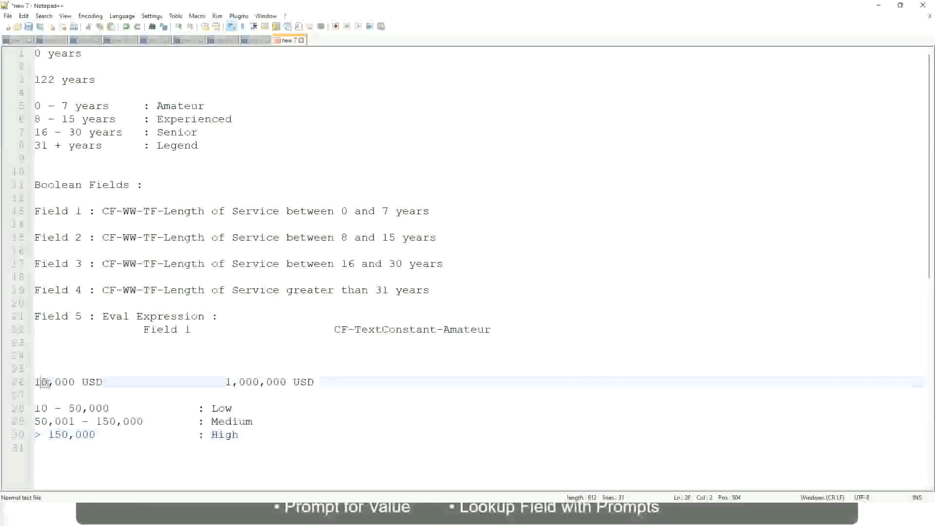
pyautogui.doubleClick(280, 382)
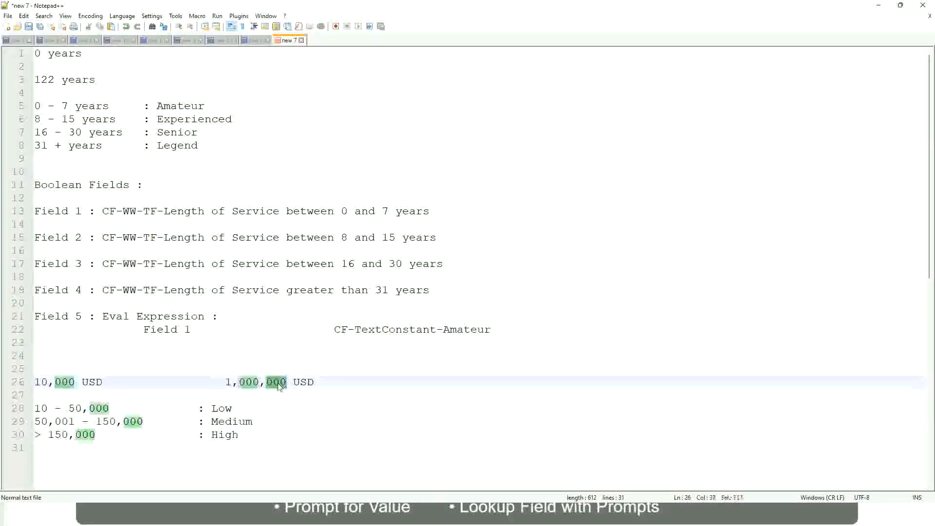
pyautogui.click(170, 421)
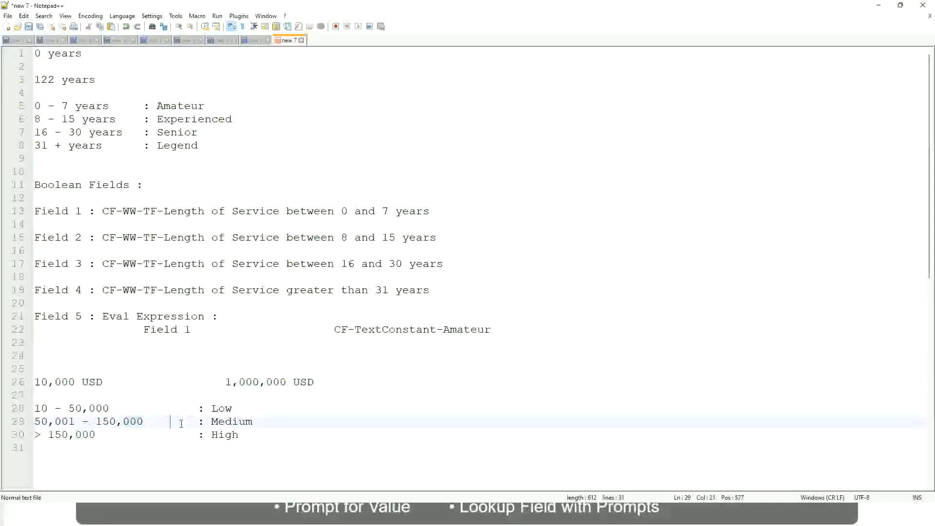
pyautogui.click(30, 382)
pyautogui.click(288, 383)
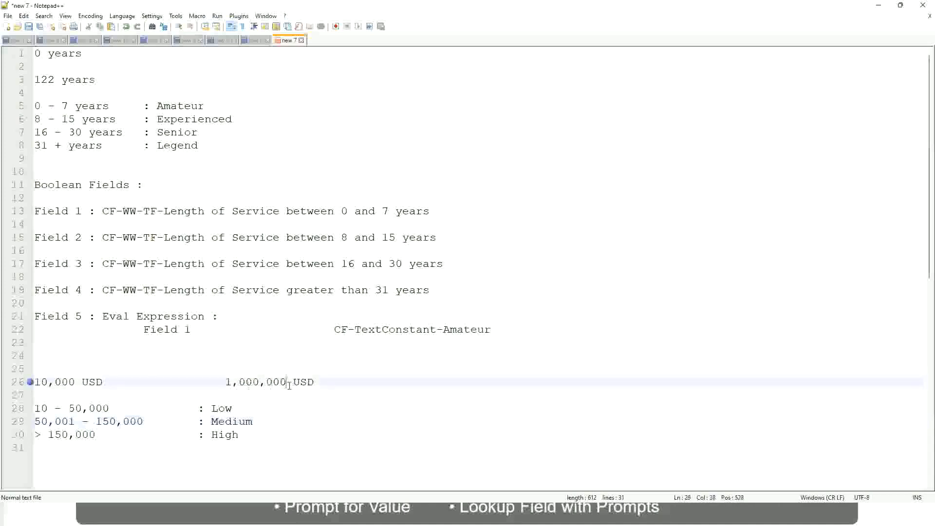
pyautogui.click(225, 408)
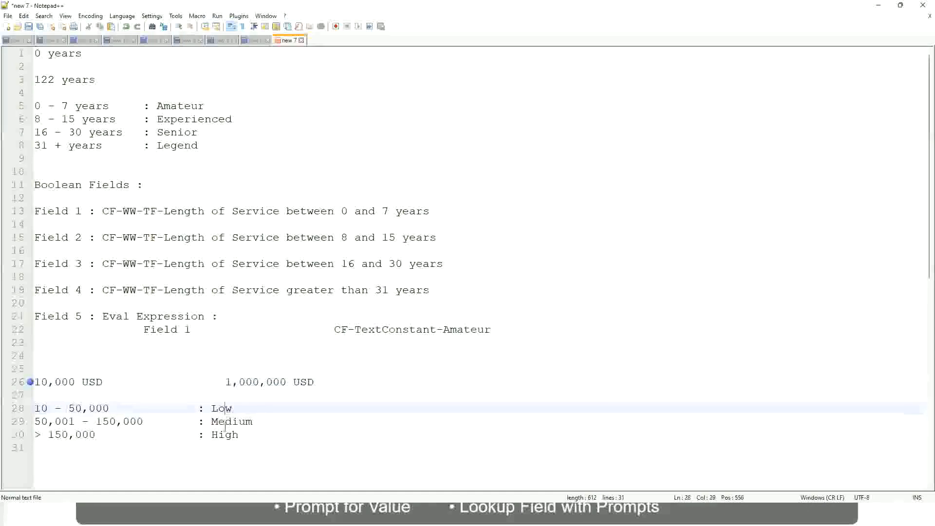
pyautogui.click(225, 422)
pyautogui.click(225, 436)
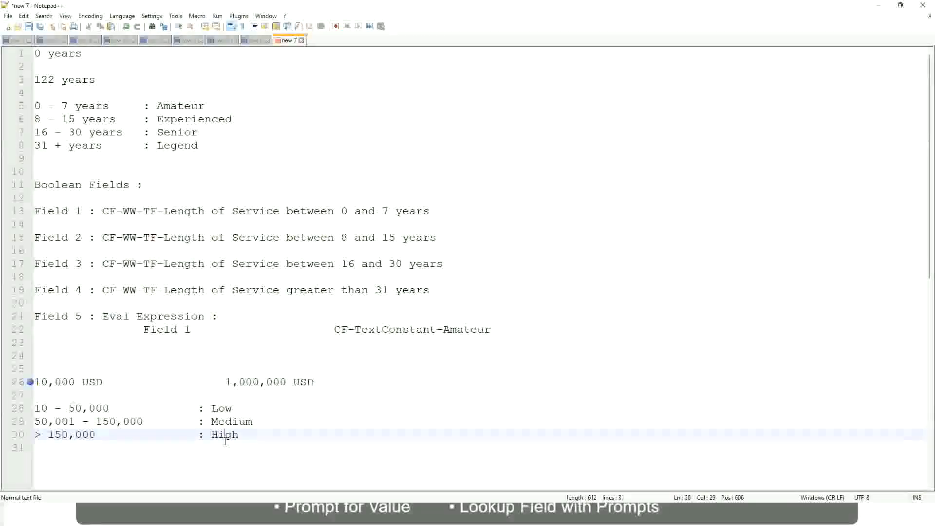
pyautogui.click(125, 395)
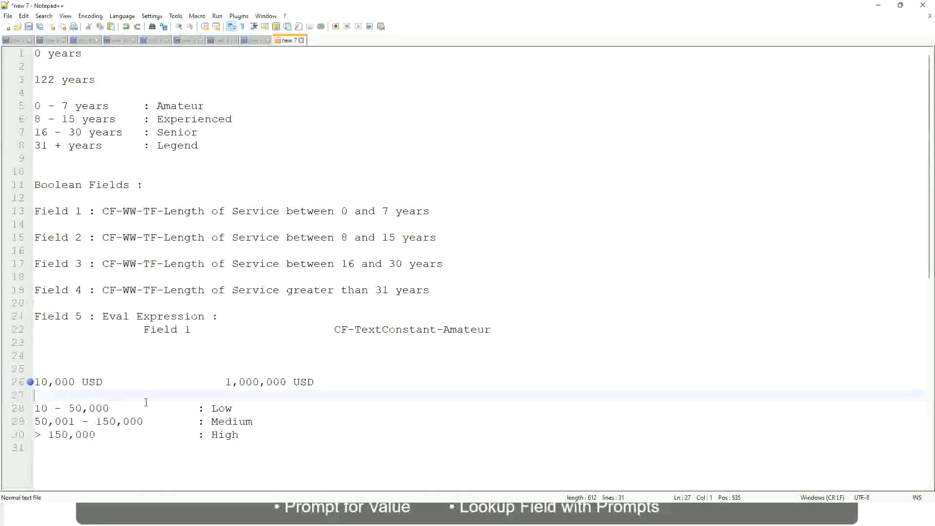
pyautogui.click(239, 435)
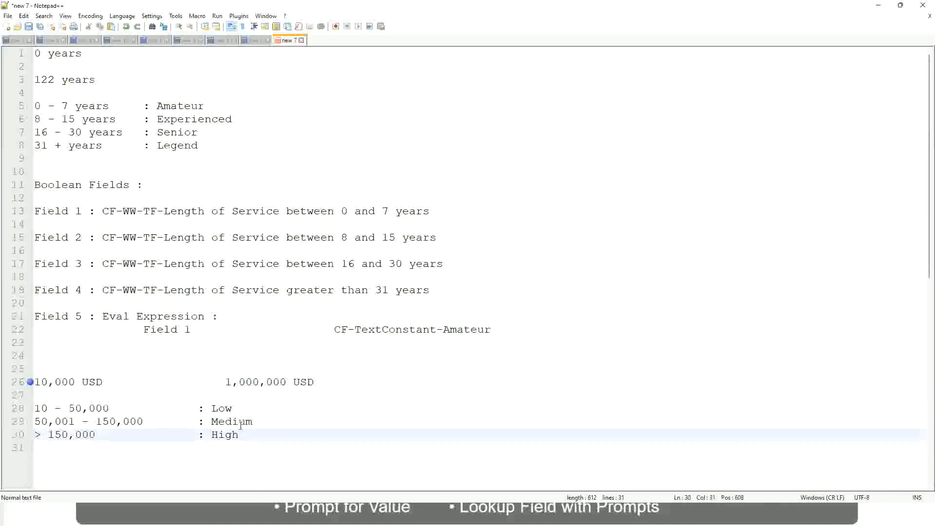